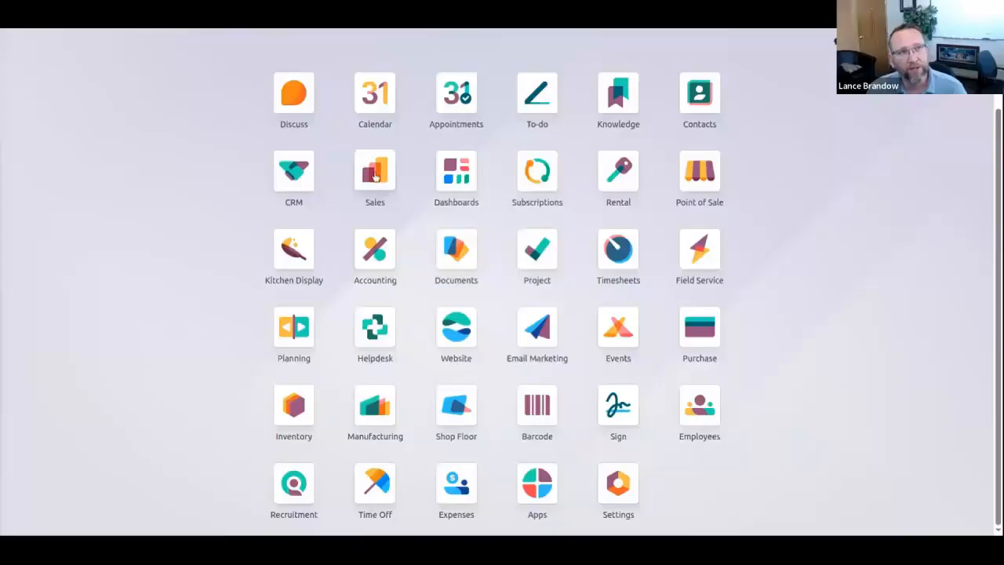
Step: Open the Sales app, view the list of sales orders, and return to the quotations list
click(371, 171)
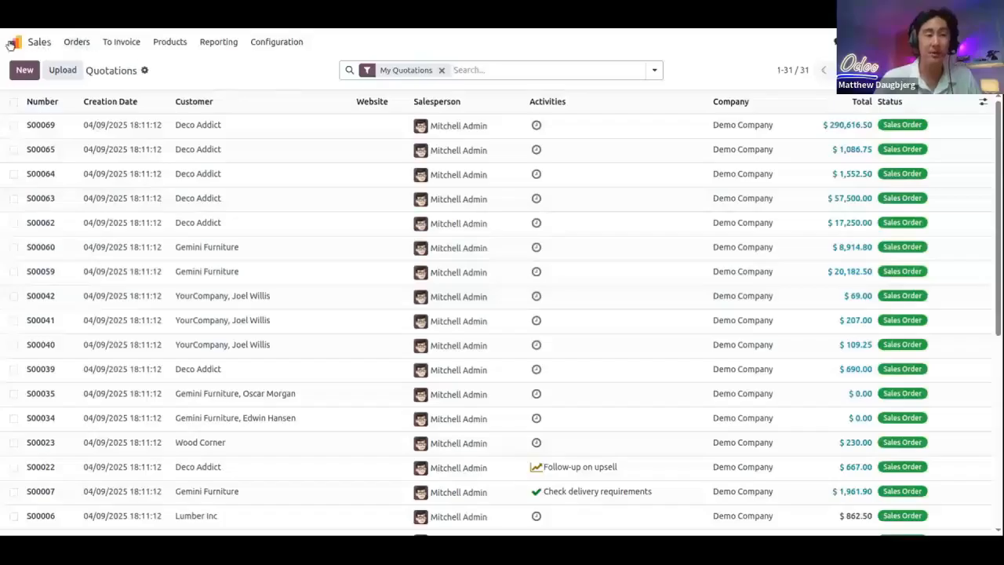
click(80, 43)
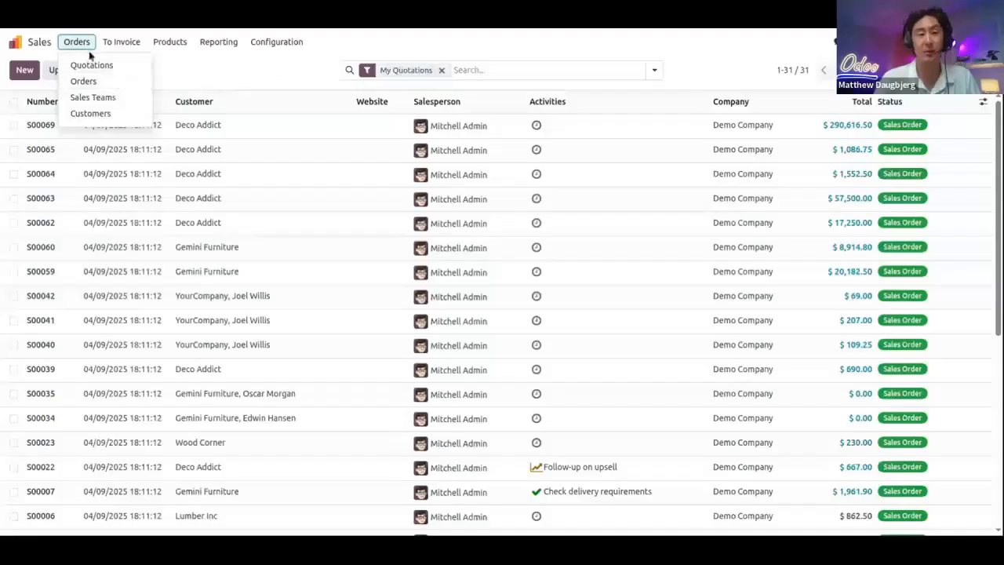
click(90, 81)
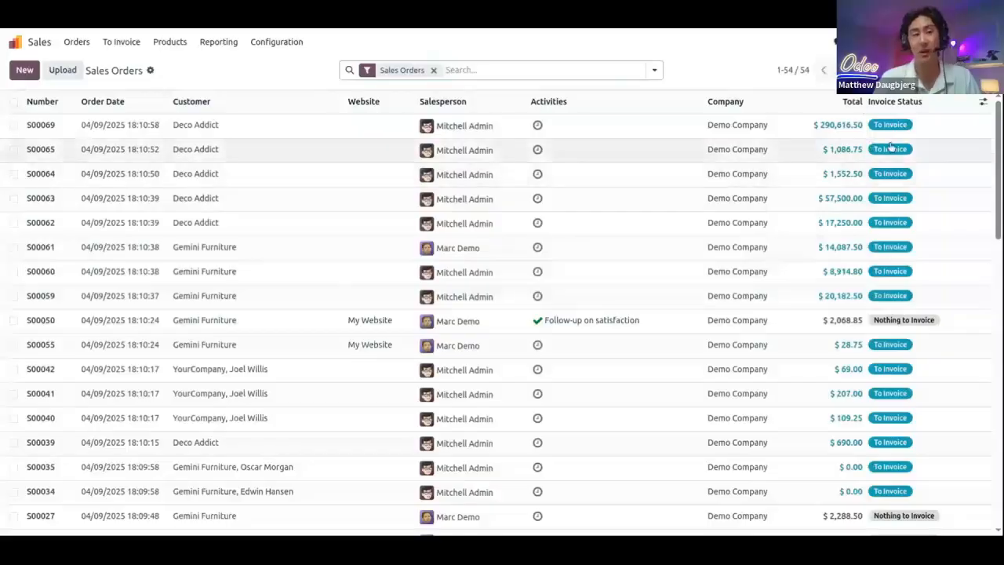
click(82, 42)
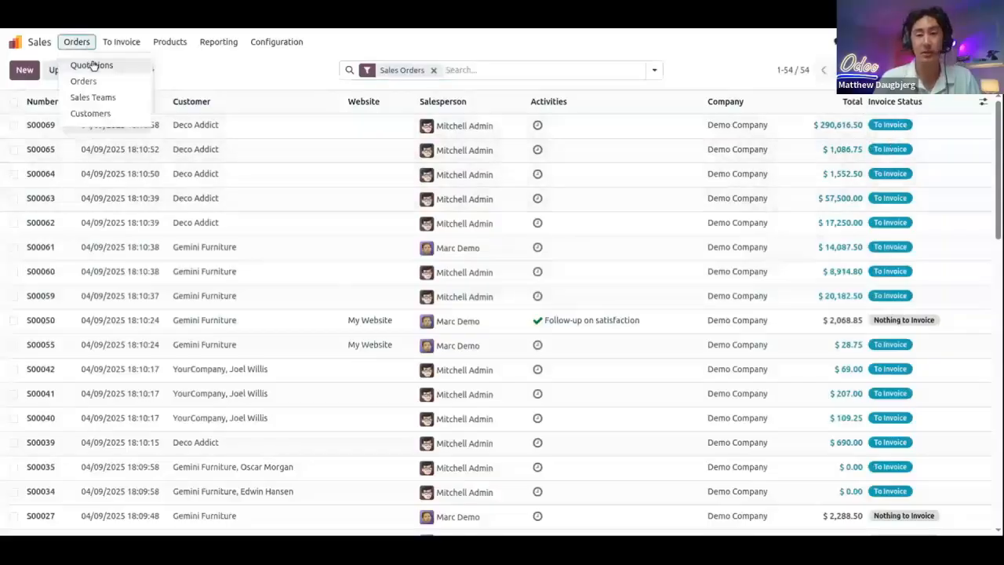
click(92, 65)
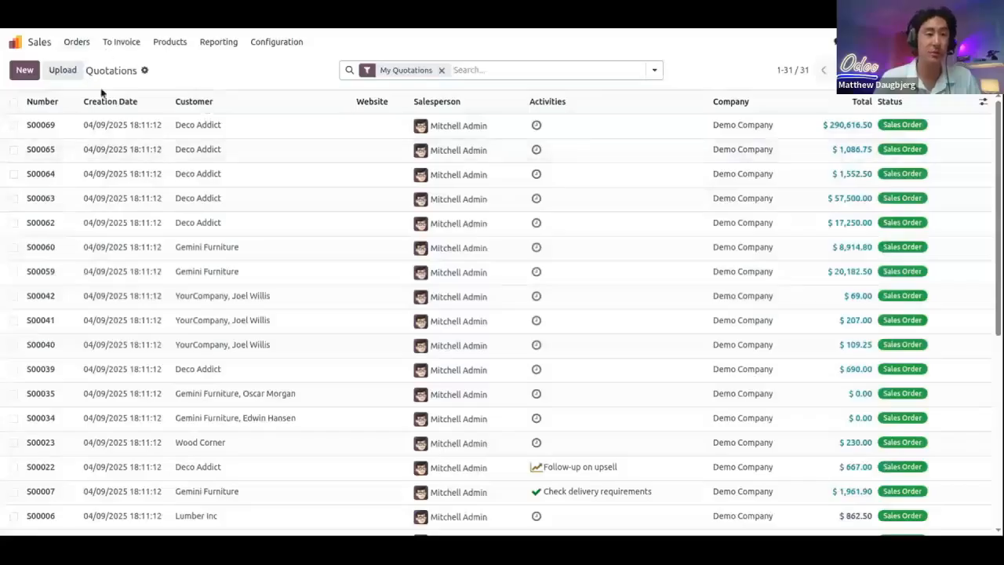
Step: Review the first Deco Addict order in the list and its customer record, and return to the quotations list
click(265, 131)
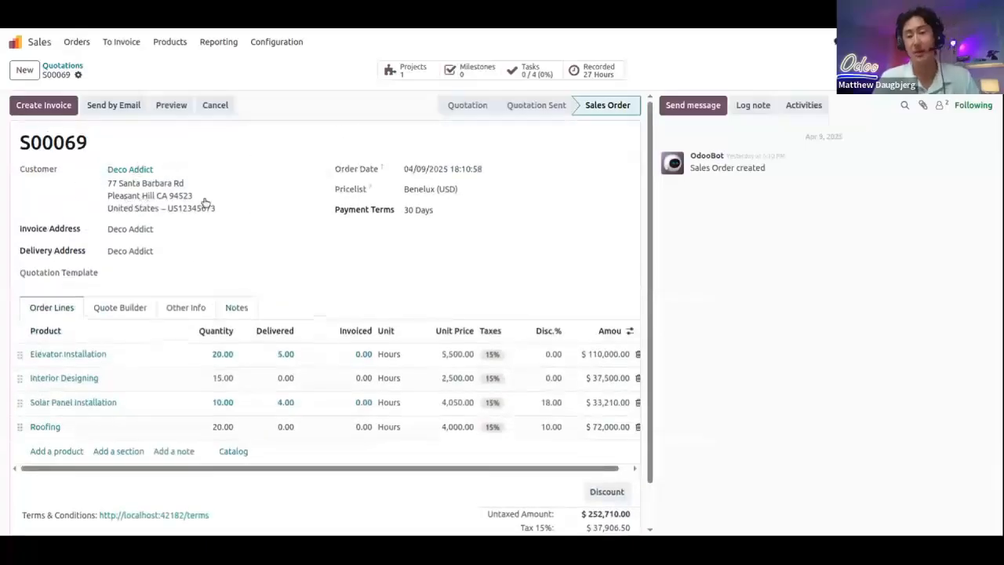
click(133, 171)
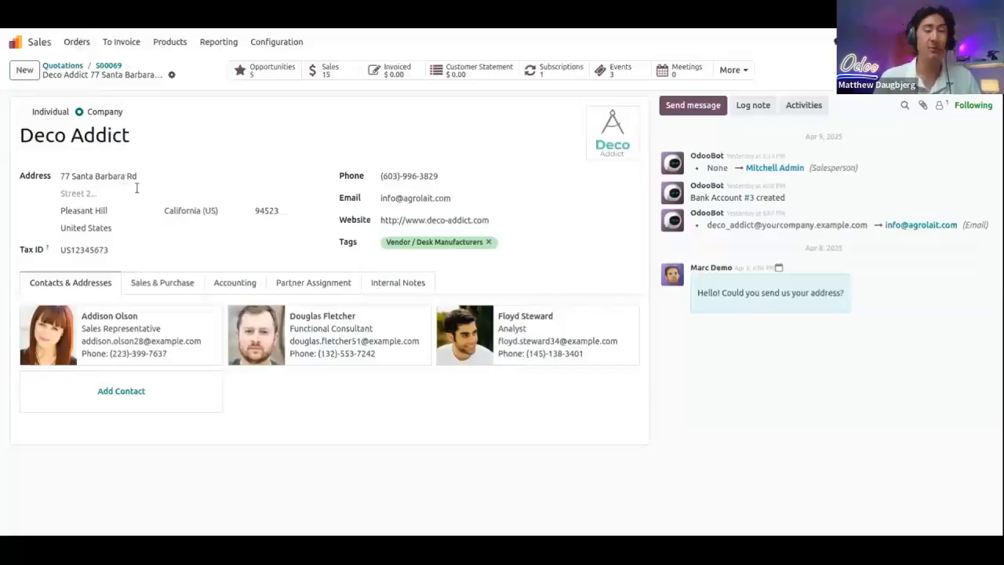
click(108, 67)
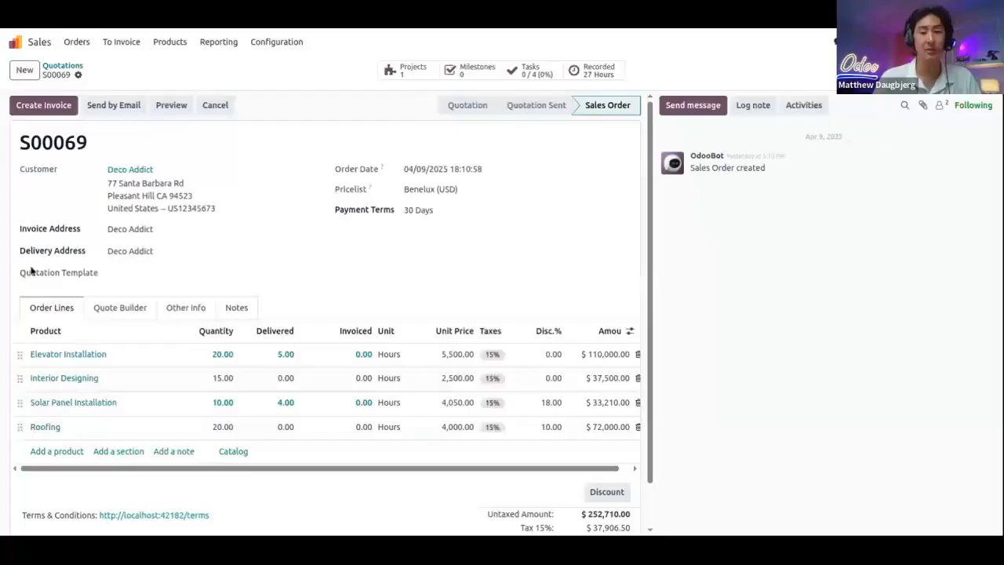
scroll(344, 246, down, 1)
scroll(344, 246, up, 1)
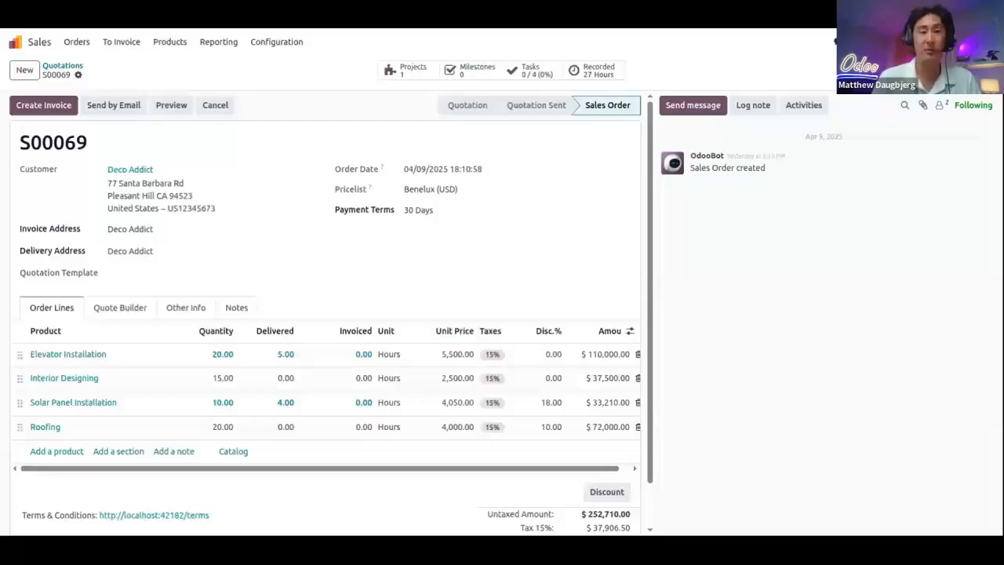
click(59, 70)
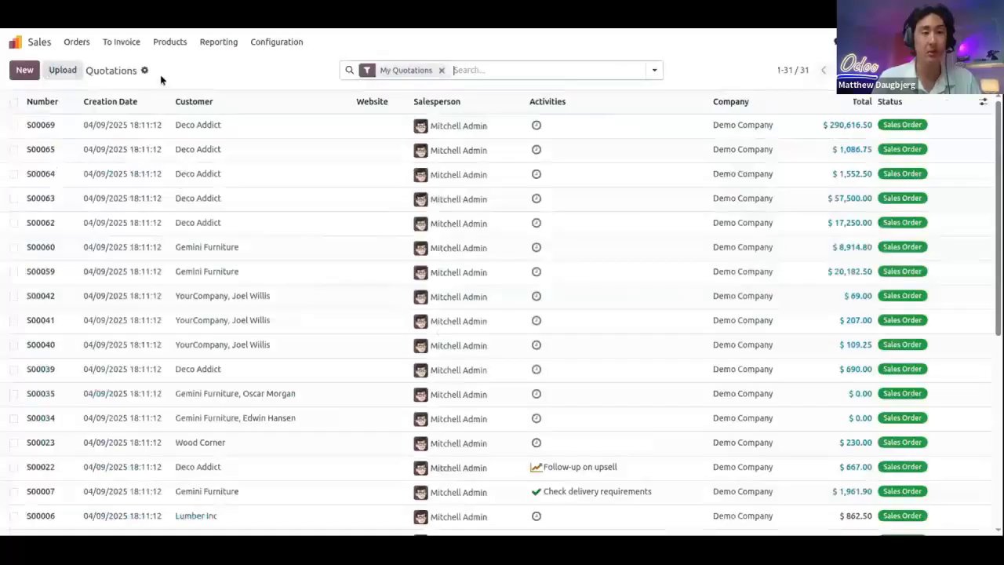
Step: Create a new quotation with the Benelux (USD) pricelist and Deco Addict as the customer
click(23, 71)
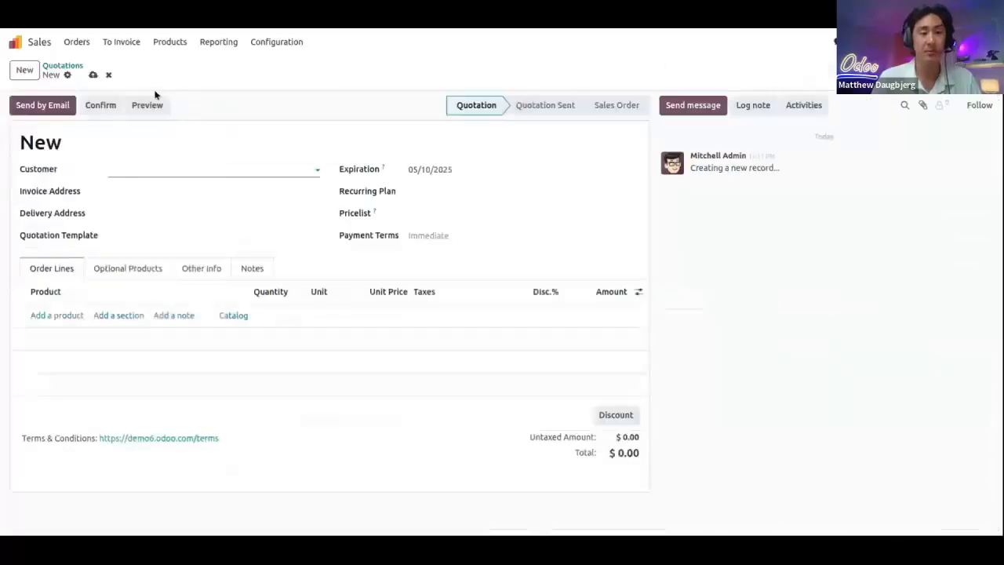
click(505, 212)
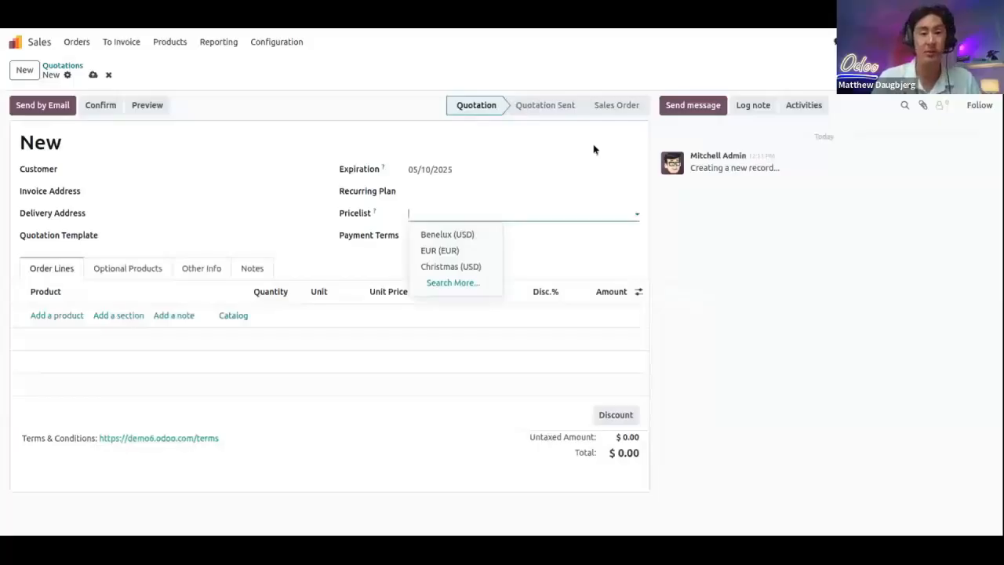
click(464, 234)
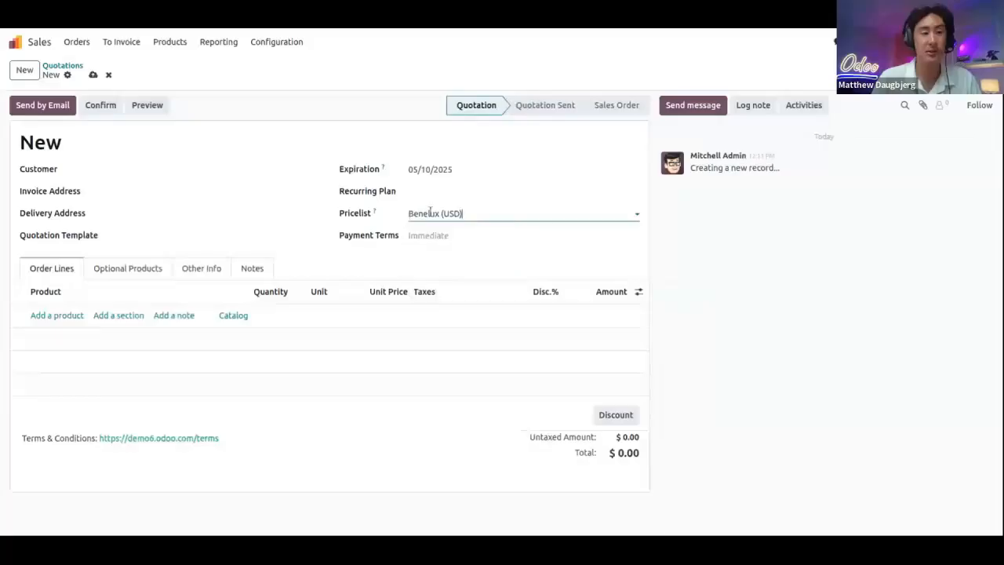
click(132, 171)
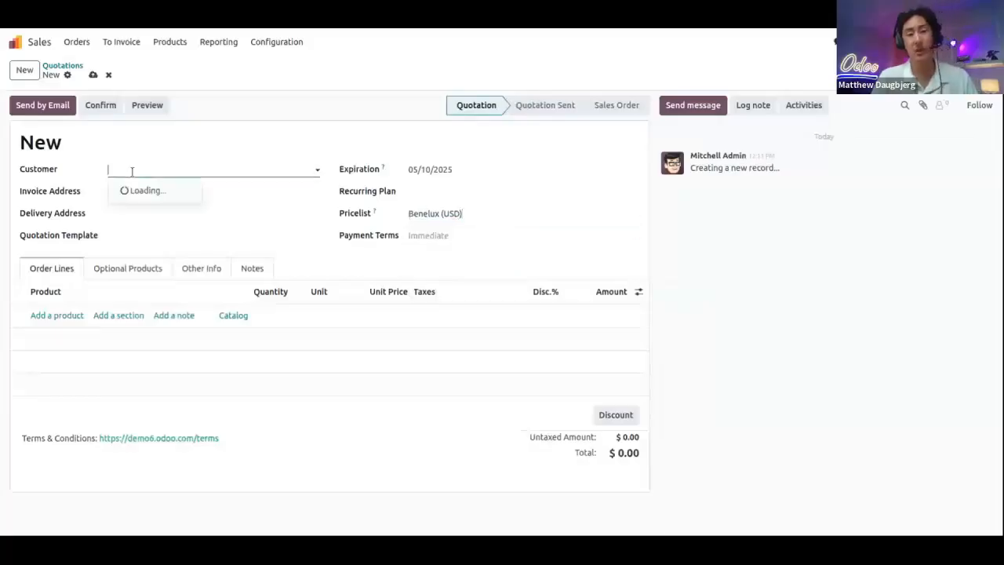
click(160, 190)
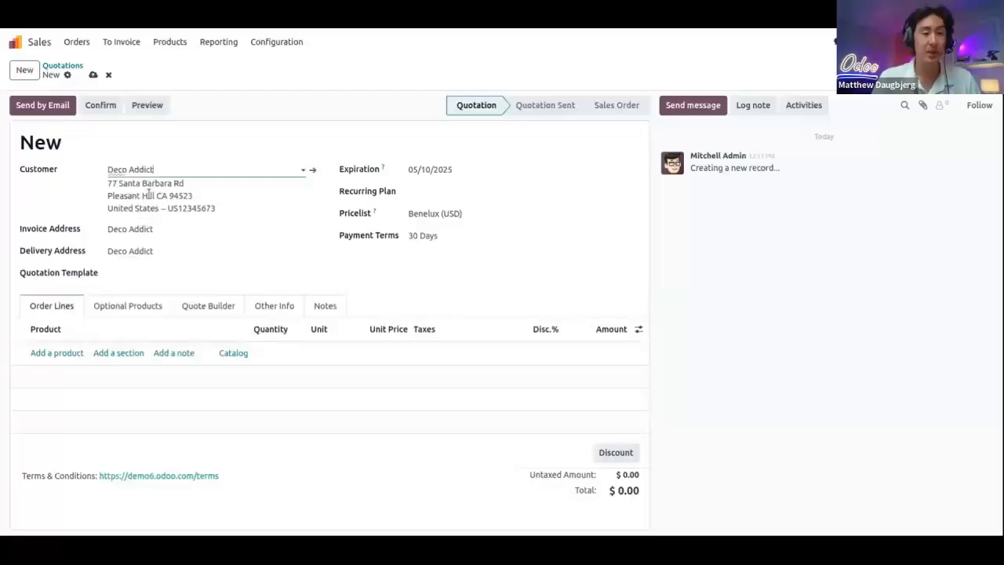
Step: Start an order line, browse the full product list, and choose the product [FURN_9666] Table by searching for "table"
click(53, 355)
click(118, 352)
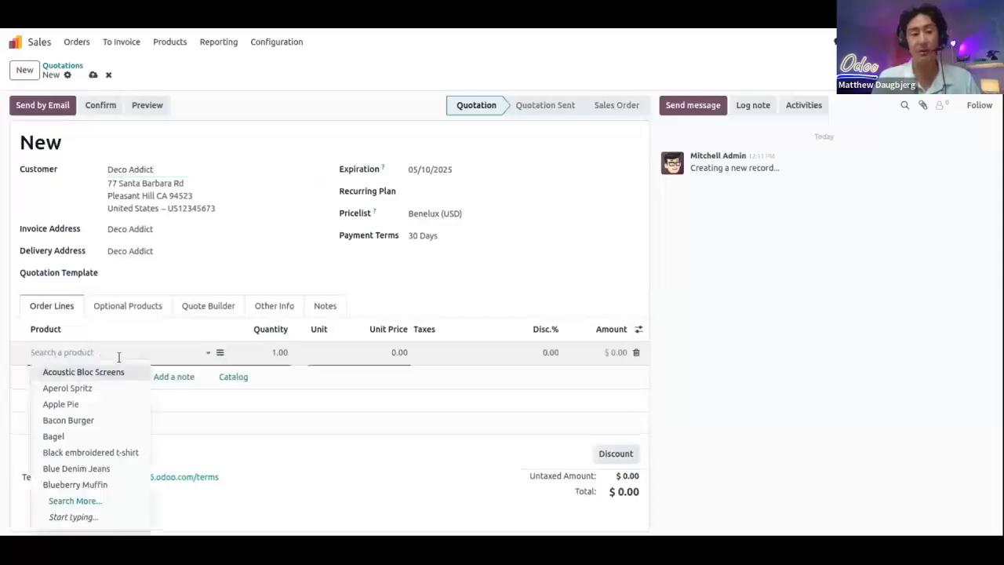
click(95, 501)
scroll(289, 320, down, 10)
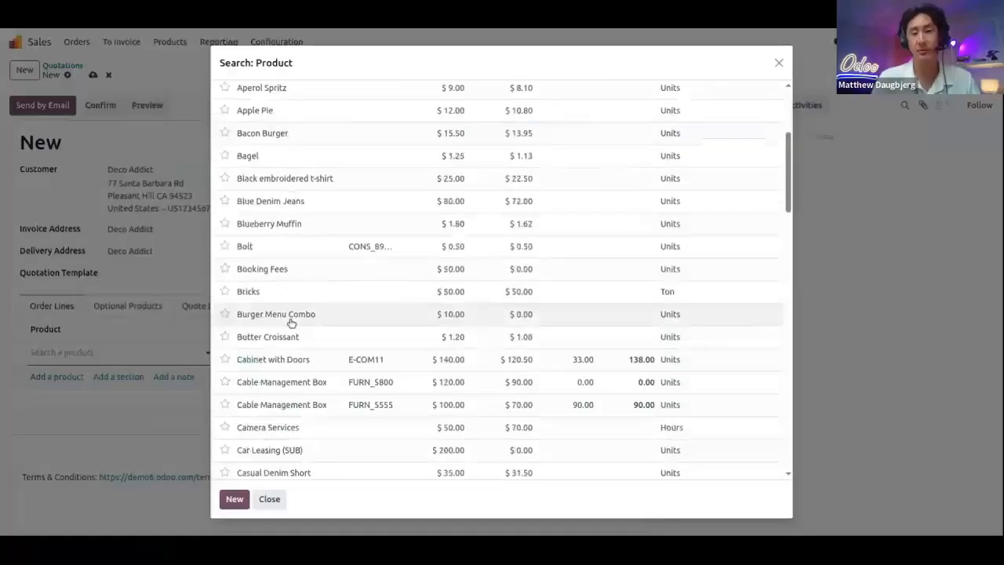
click(778, 64)
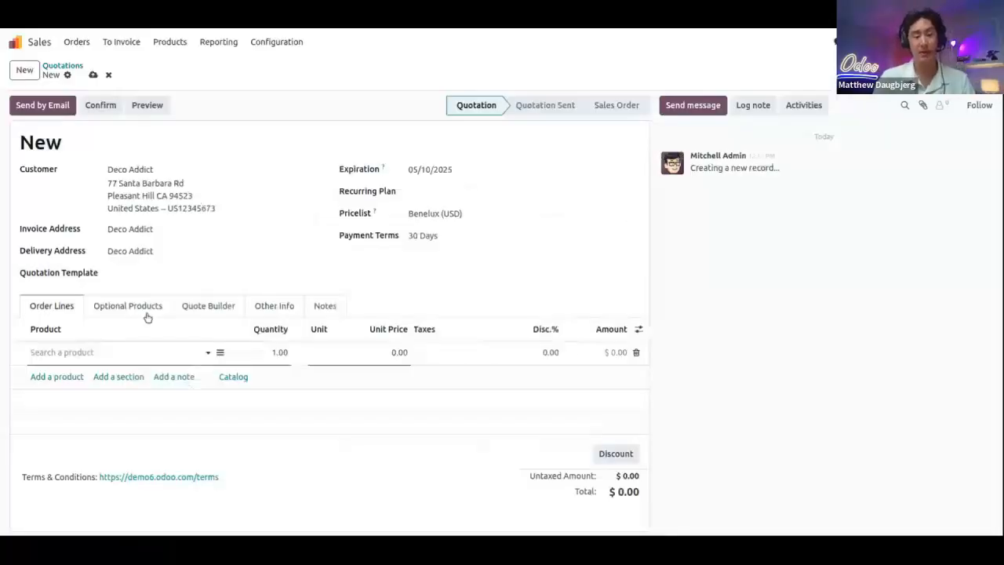
click(110, 352)
text(table)
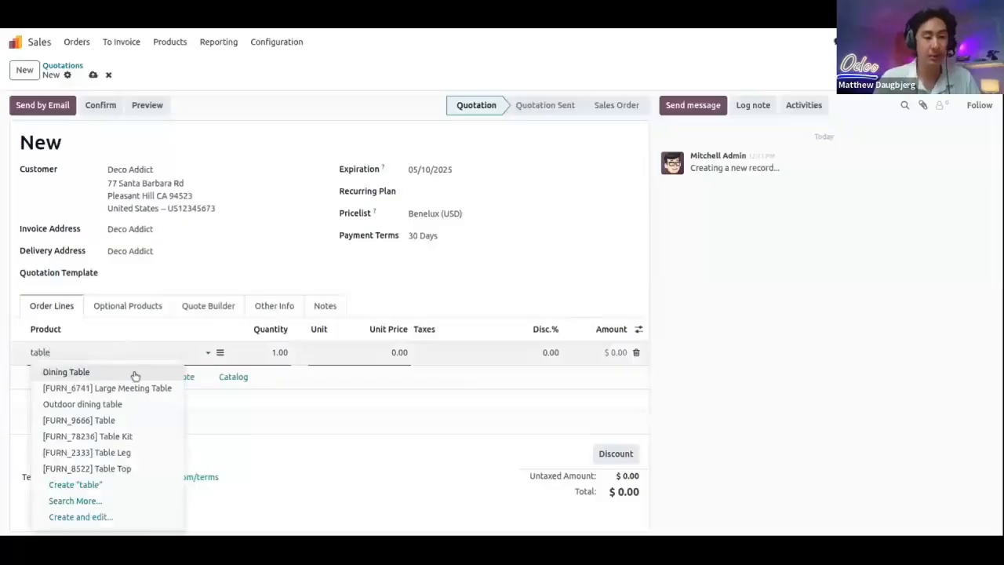
click(123, 420)
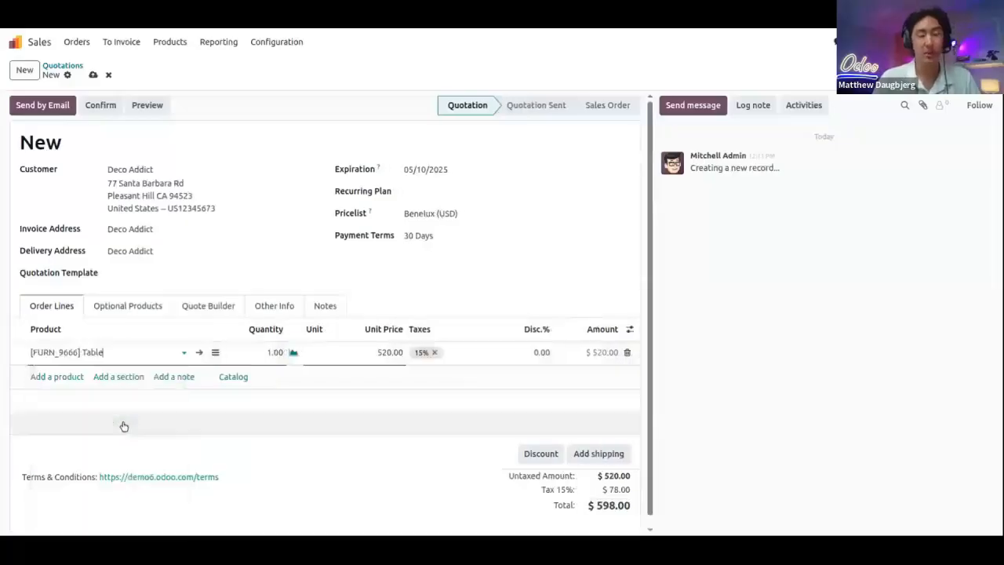
Step: Add a second order line with a new product named "Test", created directly from the quotation
click(57, 377)
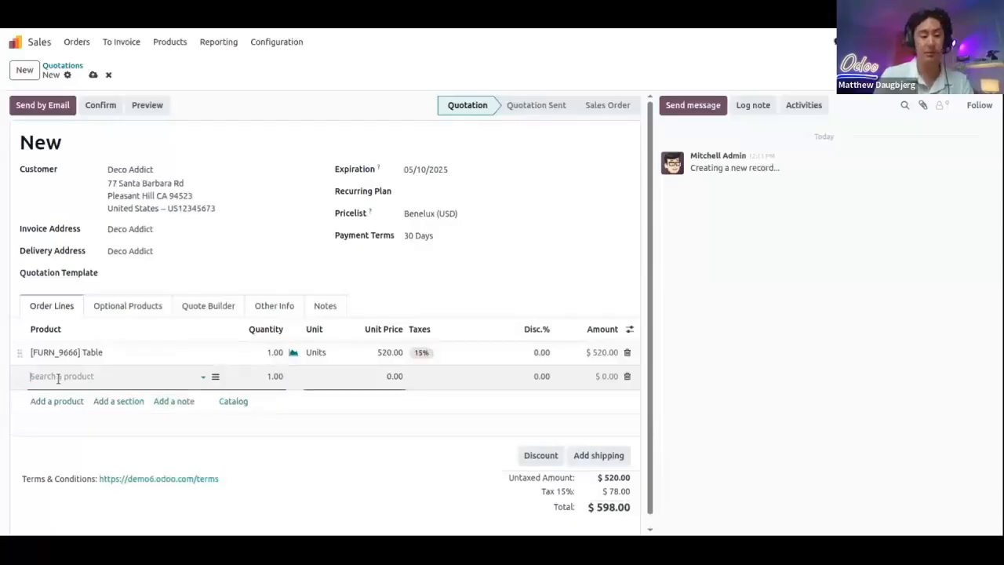
text(Test)
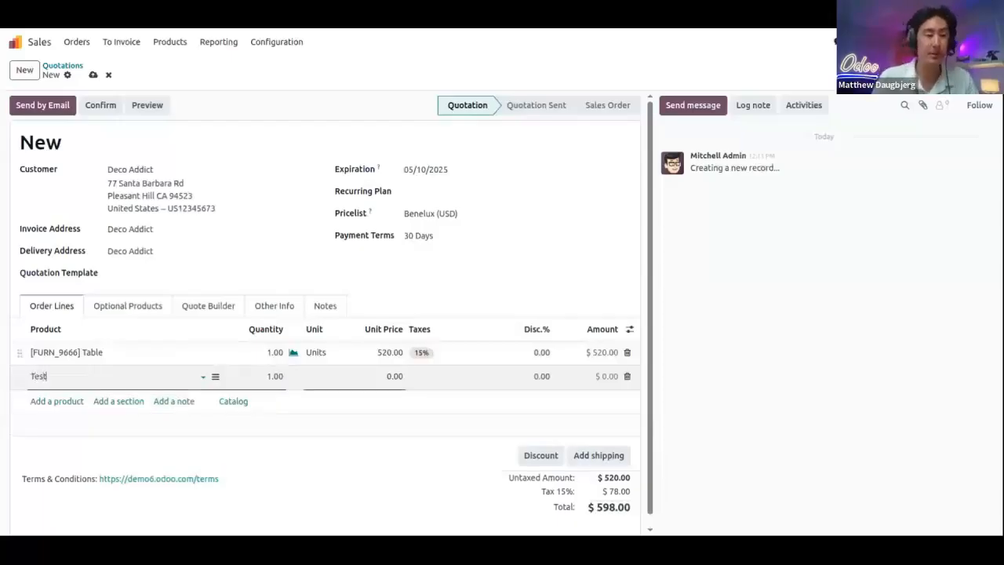
click(73, 411)
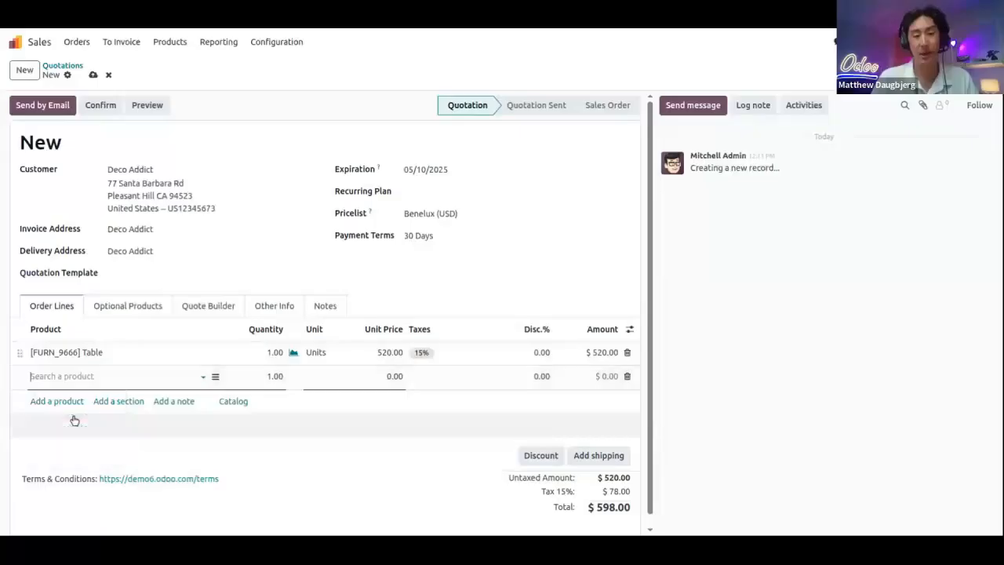
click(925, 402)
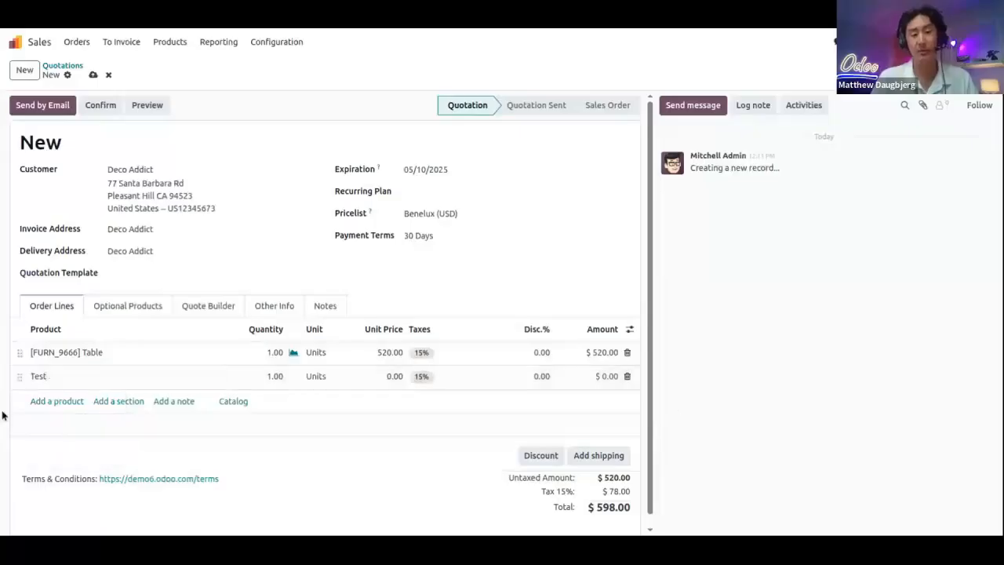
Step: Review the Test product's record, and remove its line from the quotation
click(88, 378)
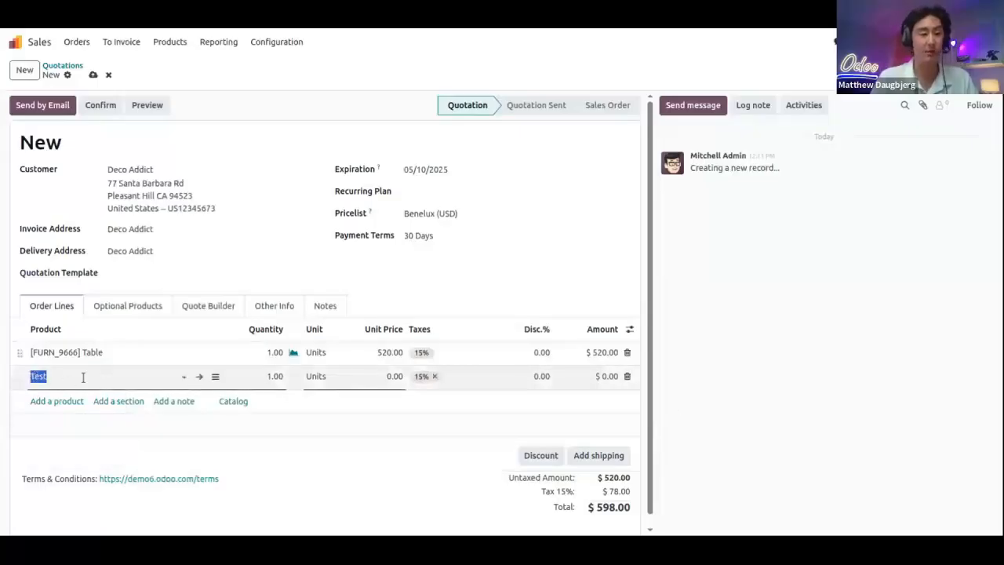
click(201, 374)
click(200, 380)
click(200, 379)
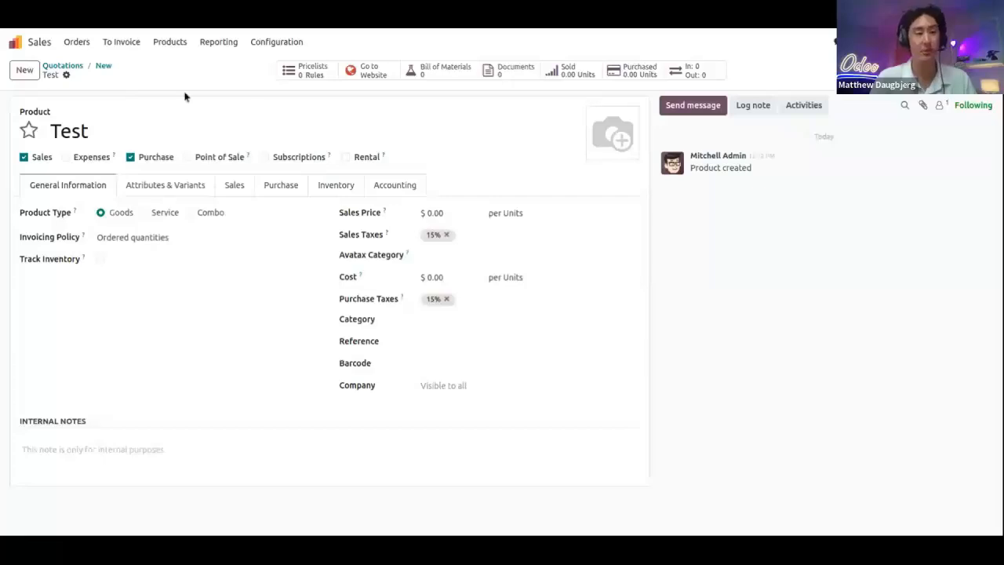
click(107, 69)
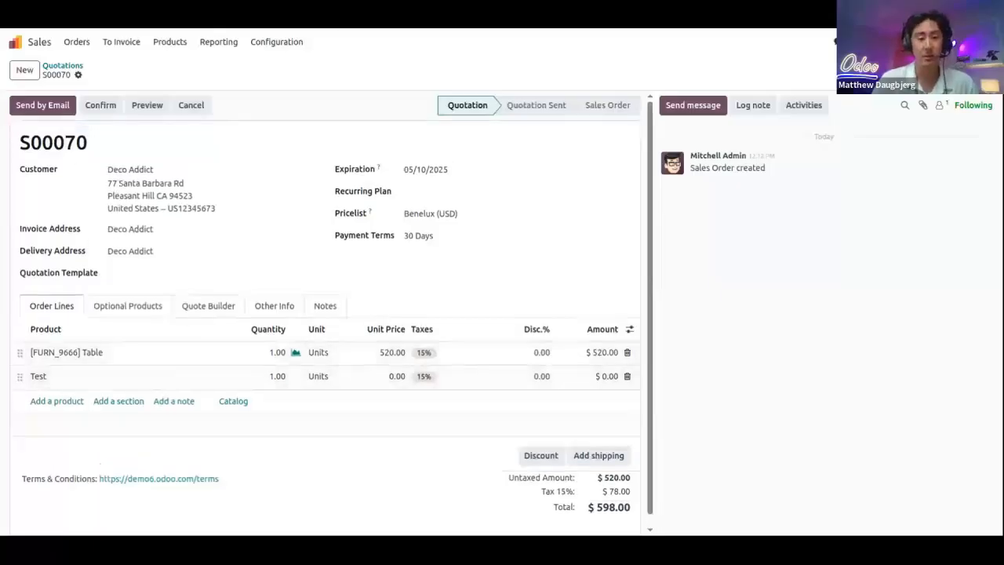
click(627, 378)
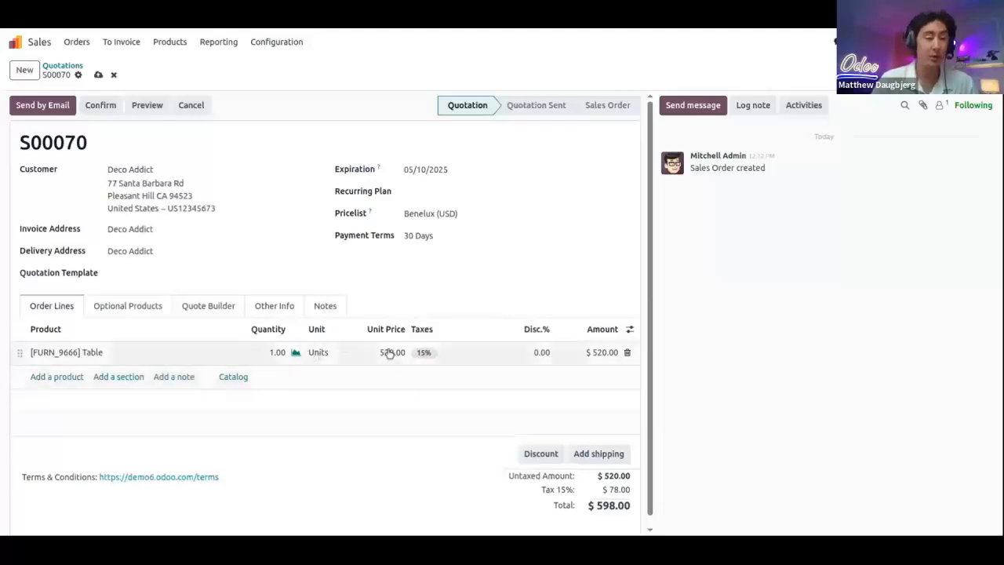
Step: Set the Table line's quantity to 5 and its unit price to 500, and save the quotation
click(263, 354)
text(5)
click(853, 366)
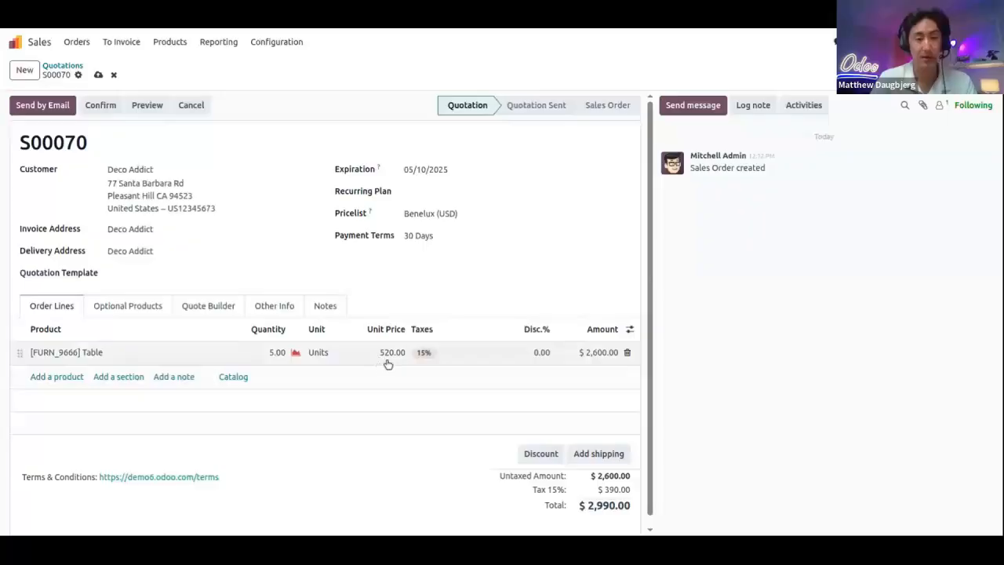
click(389, 358)
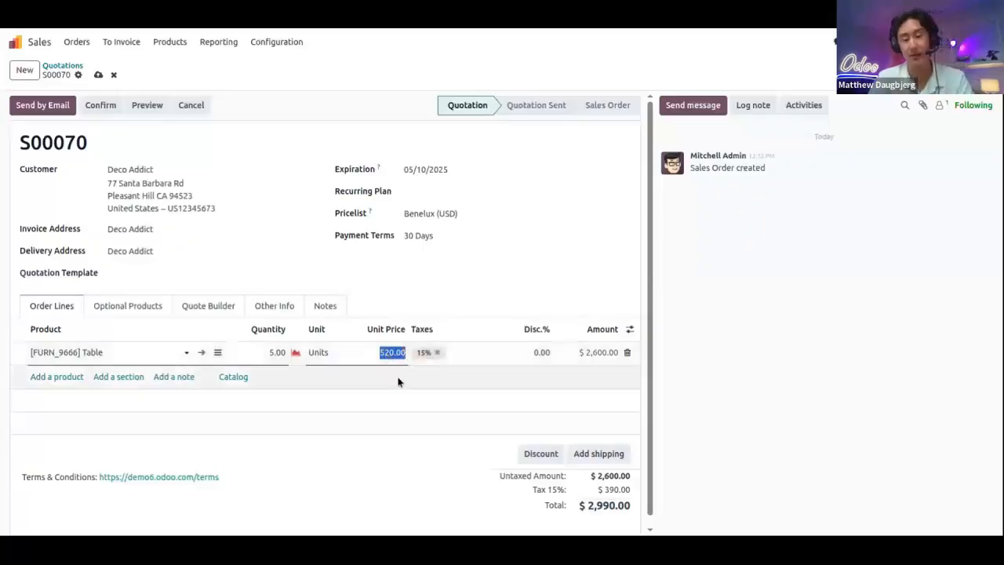
text(500)
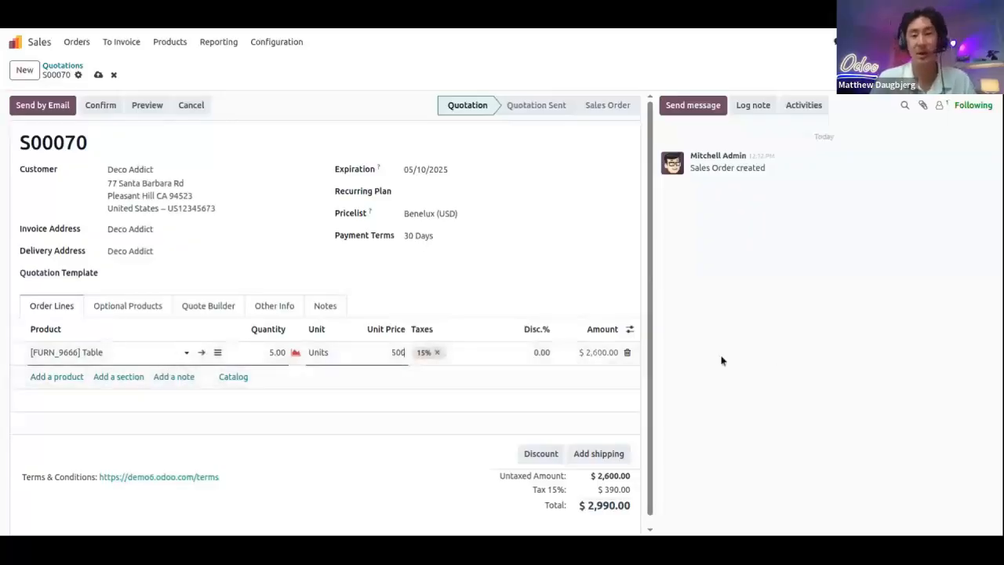
click(779, 361)
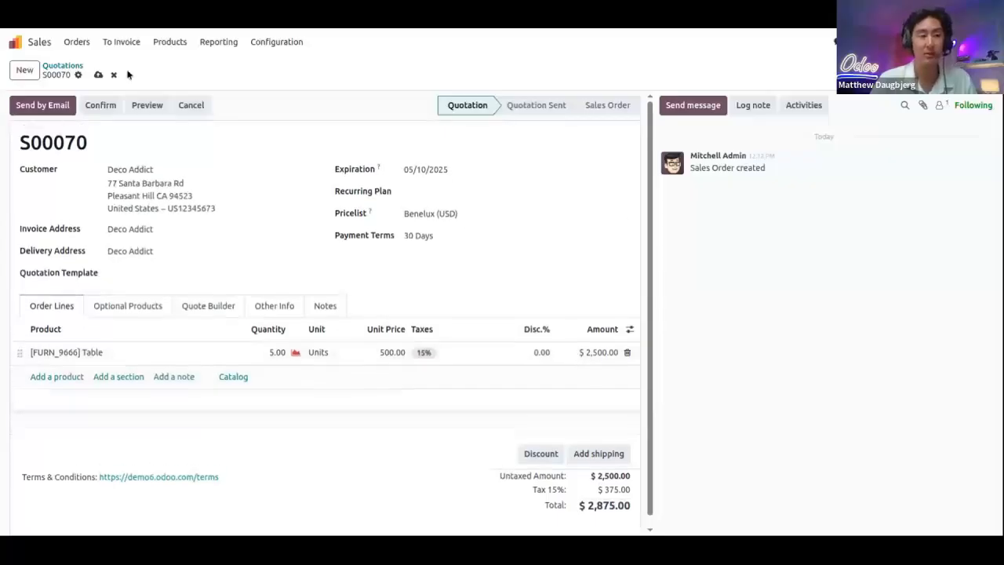
click(98, 74)
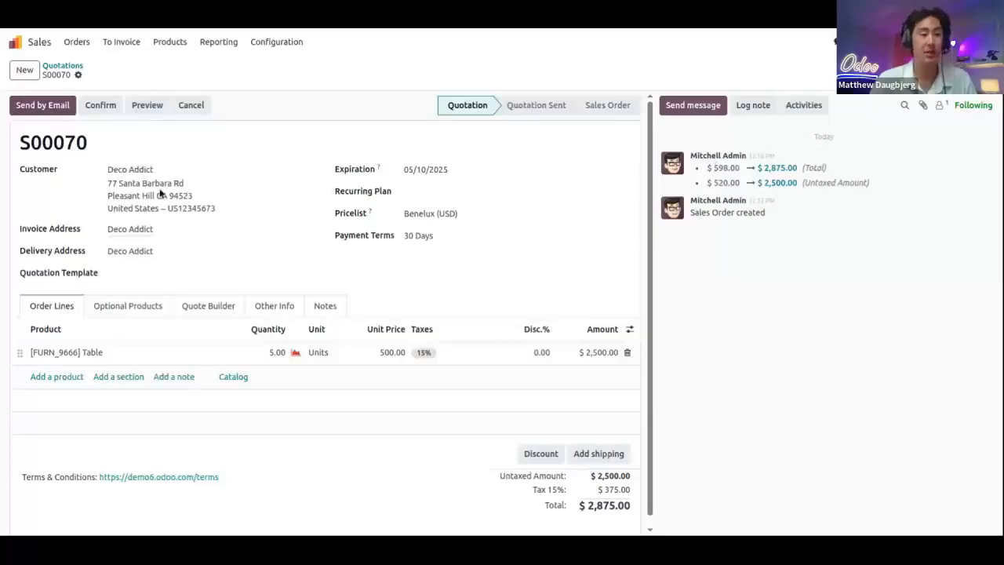
Step: Email the quotation PDF to Deco Addict, accepting the Light document layout and the default message
click(62, 110)
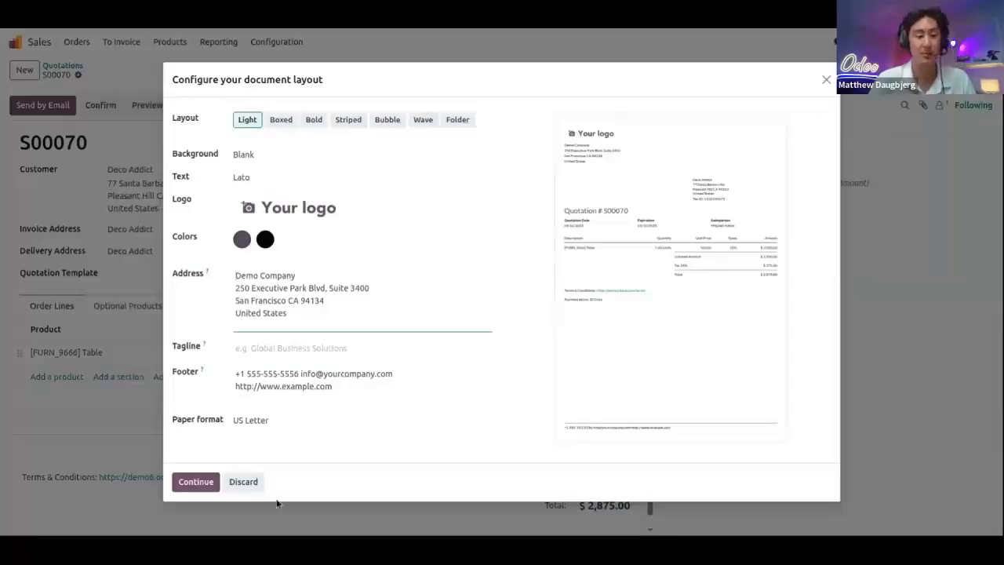
click(199, 481)
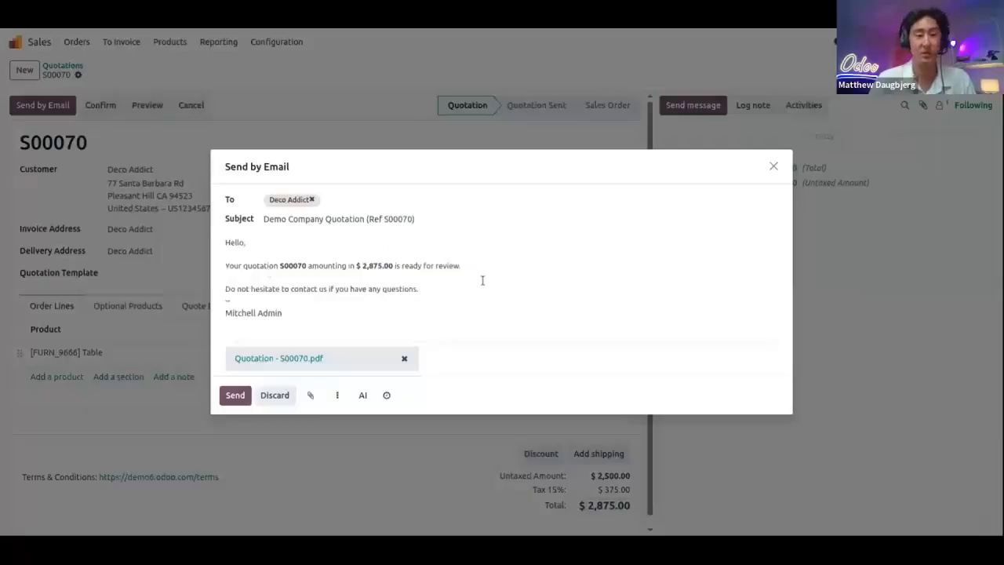
click(429, 288)
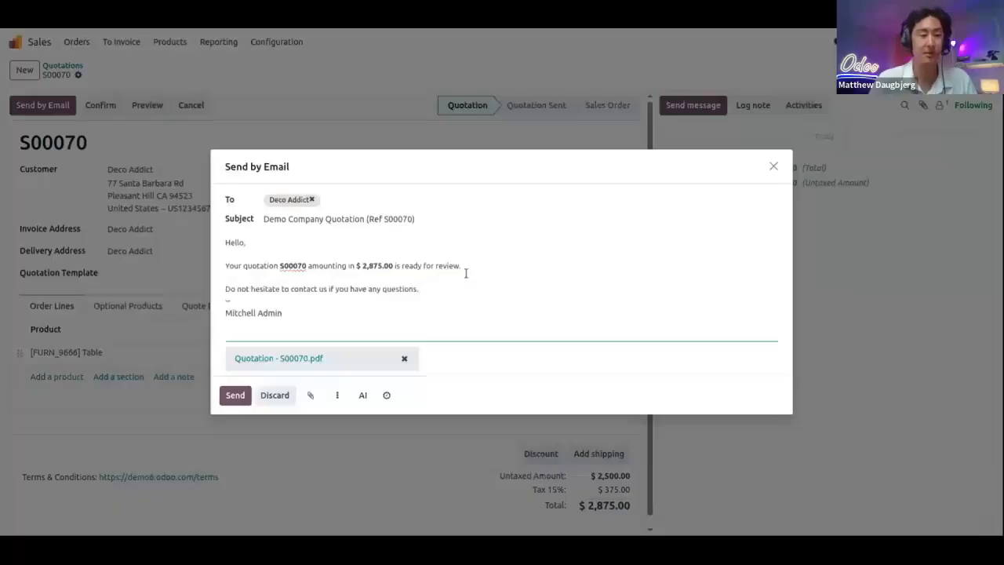
click(237, 399)
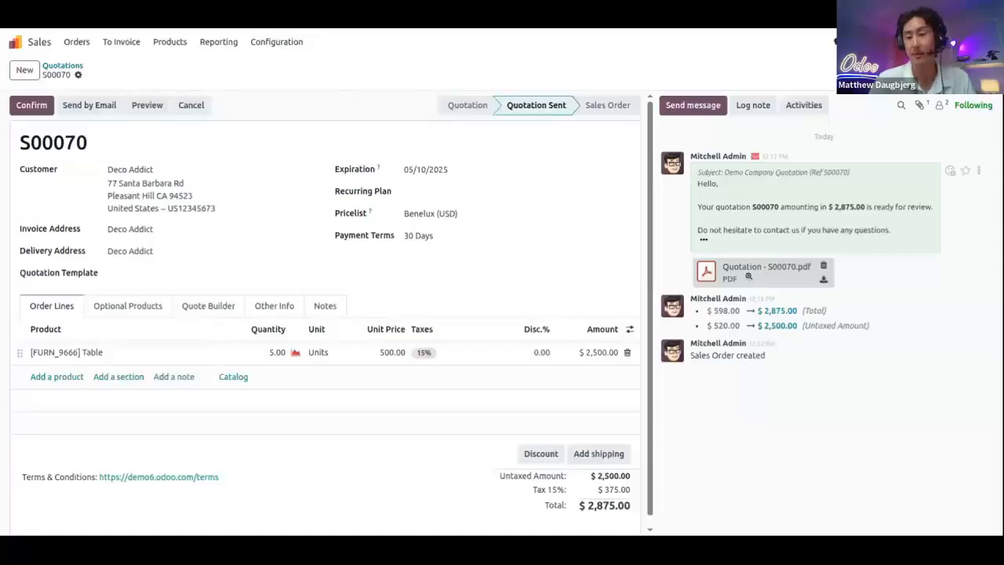
Step: Preview the quotation PDF attached to the sent message, read it through, and close the preview
click(746, 275)
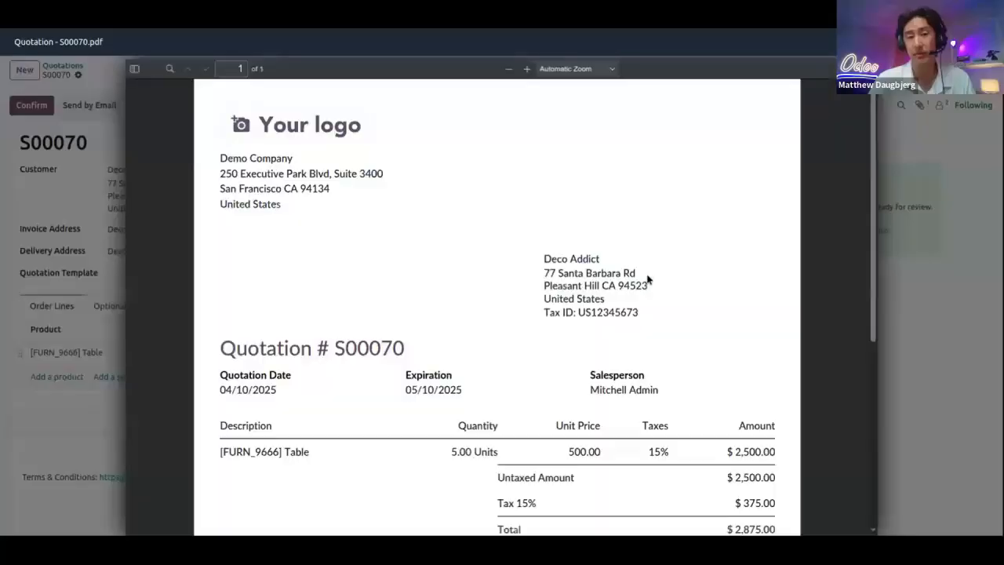
scroll(522, 270, down, 3)
scroll(502, 273, down, 1)
scroll(502, 273, up, 5)
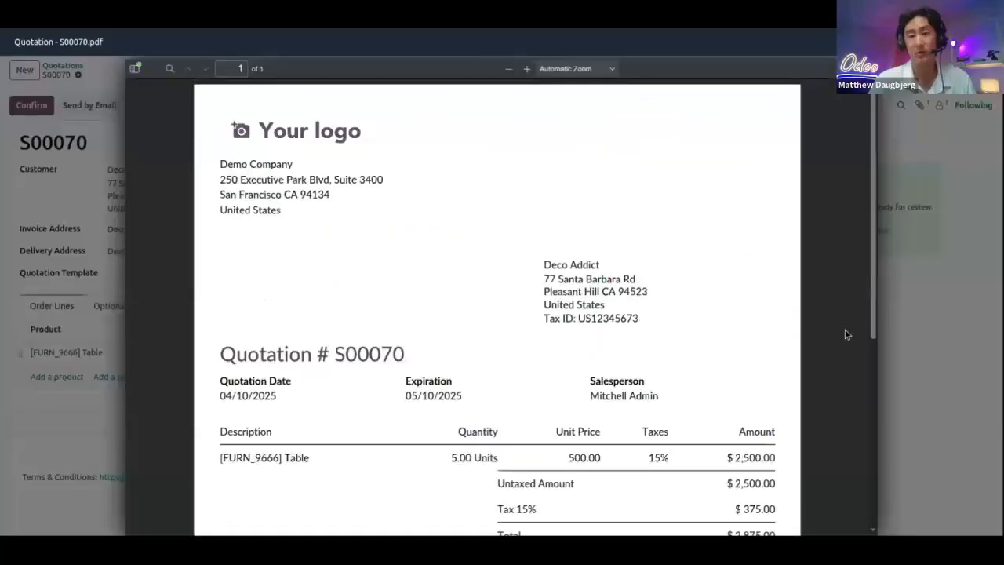
click(908, 347)
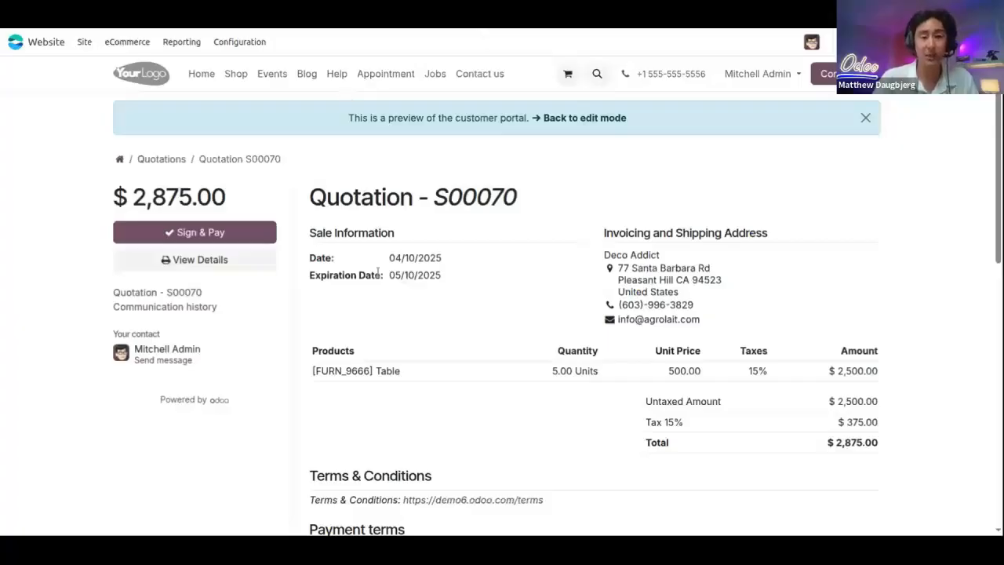
Step: Examine the quotation's customer portal preview, including its product lines, terms, payment terms, response options and communication history
scroll(436, 218, down, 4)
scroll(436, 217, up, 4)
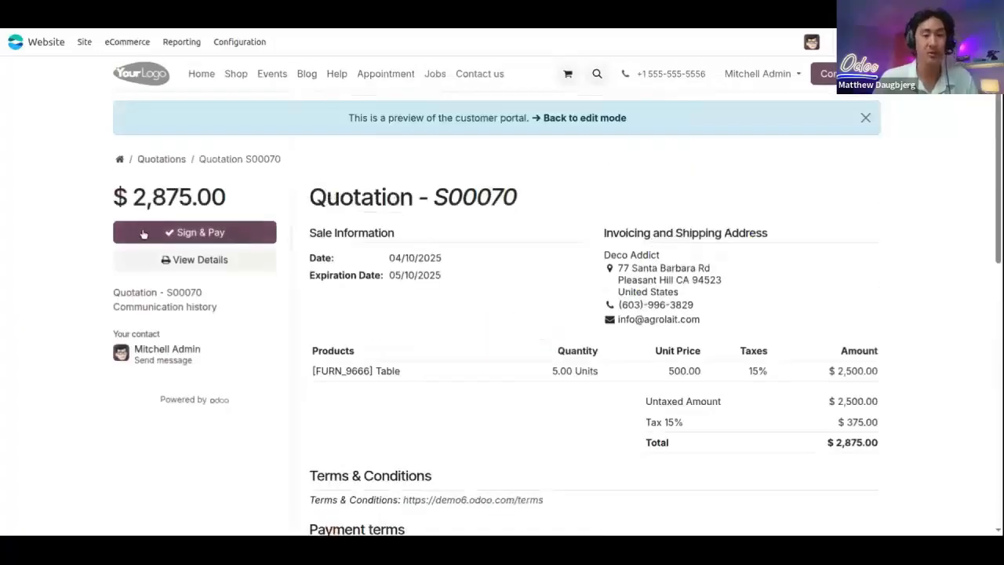
scroll(350, 256, down, 2)
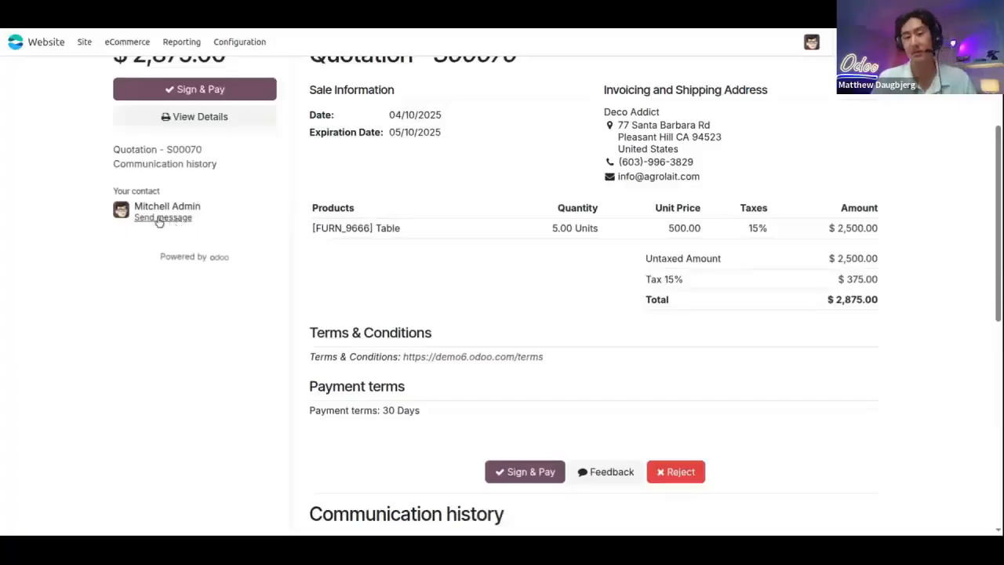
scroll(403, 162, down, 4)
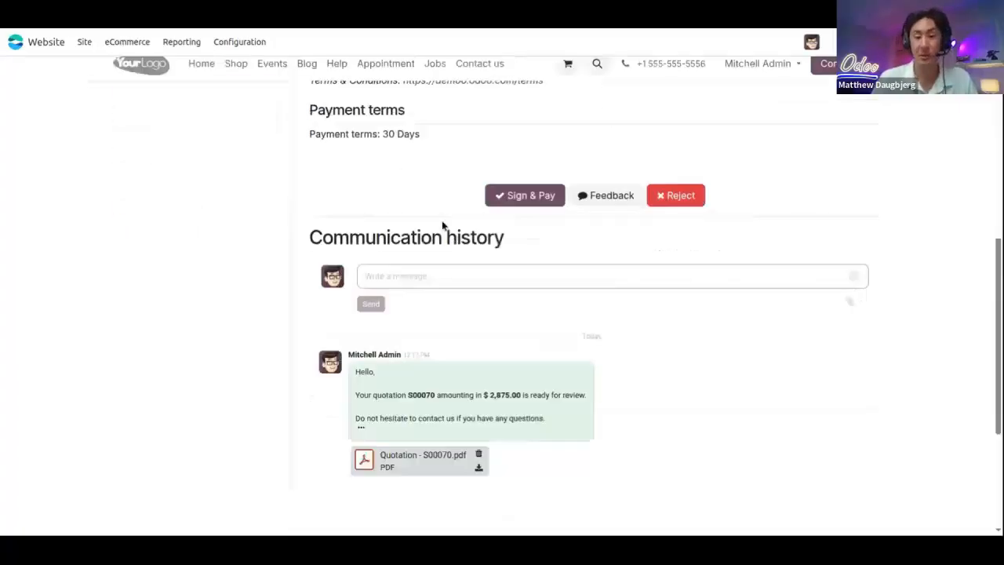
scroll(393, 396, up, 6)
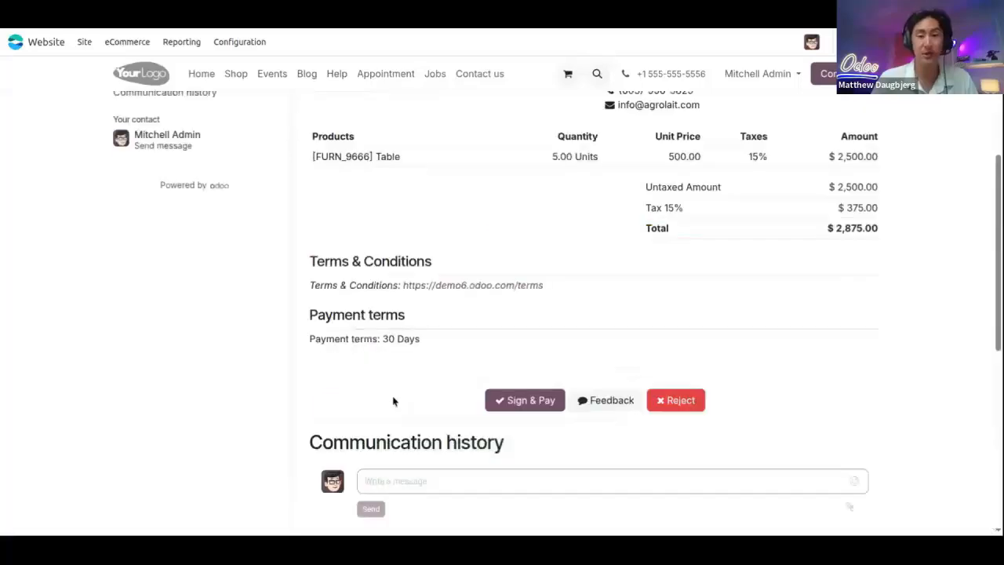
scroll(433, 405, down, 5)
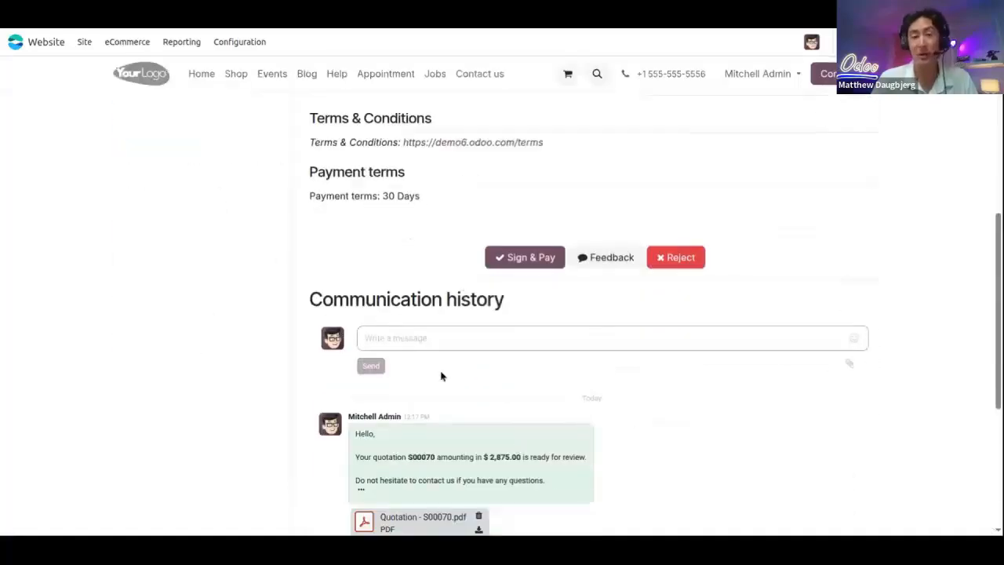
scroll(407, 392, up, 2)
scroll(418, 231, up, 3)
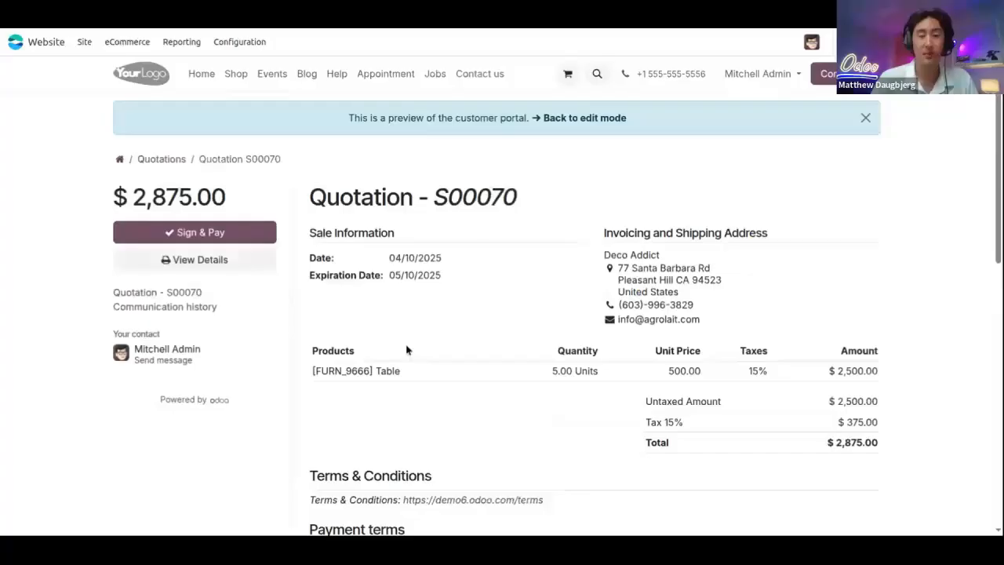
scroll(541, 258, down, 3)
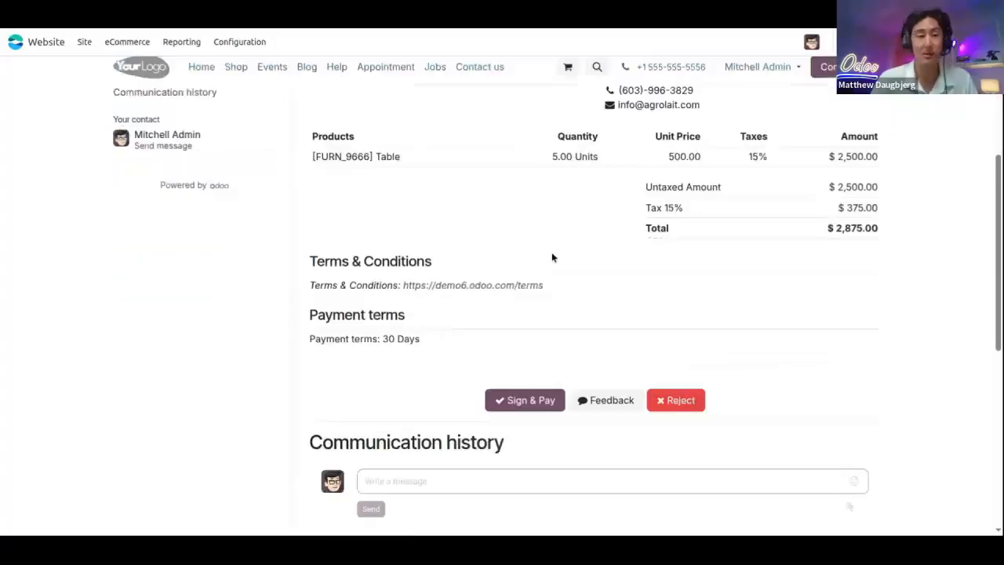
scroll(534, 251, up, 3)
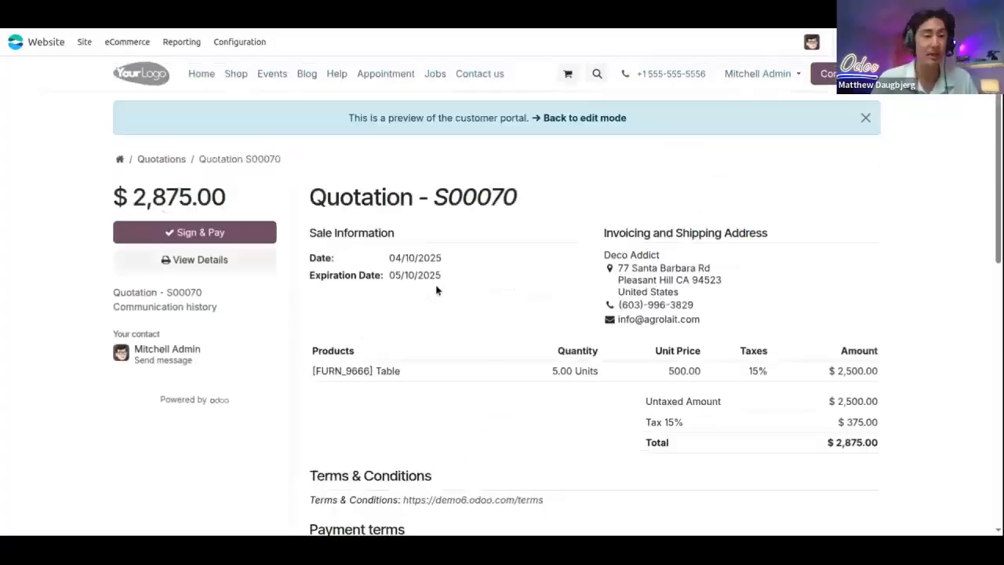
Step: Accept and sign the quotation in the customer portal with a hand-drawn signature
click(180, 234)
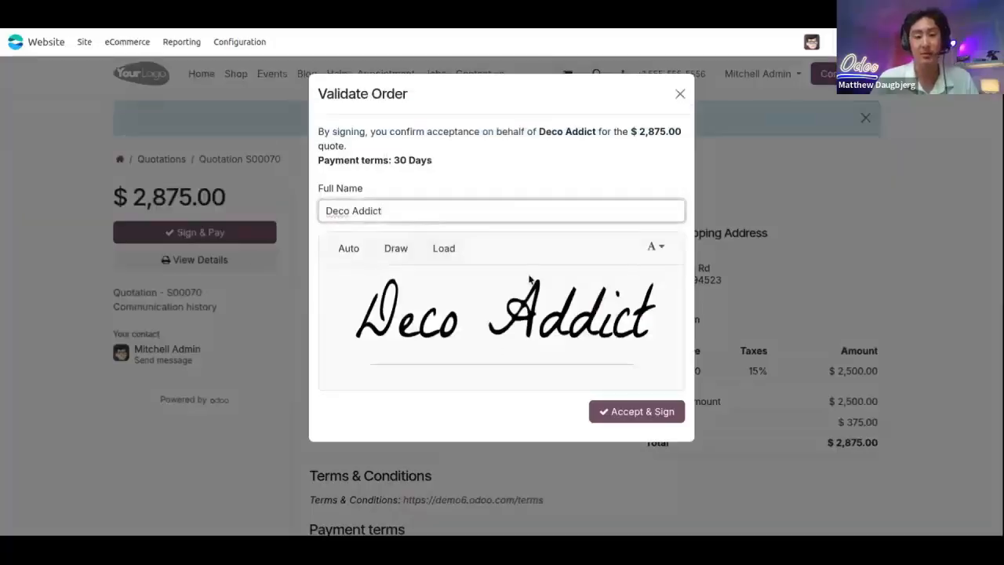
click(396, 248)
drag(388, 318, 591, 314)
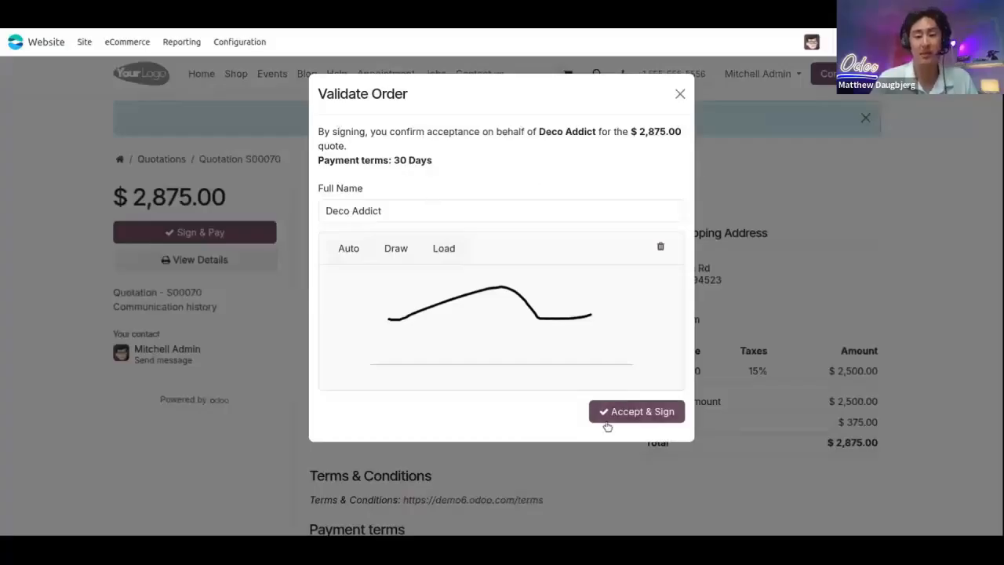
click(637, 419)
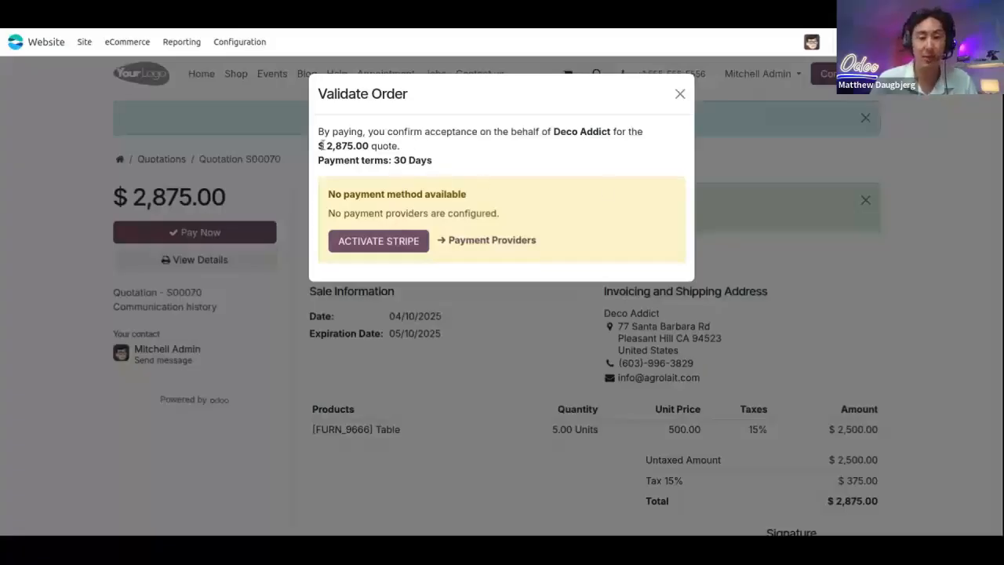
Step: Go from the payment prompt to the list of payment providers and install the Demo provider
click(481, 242)
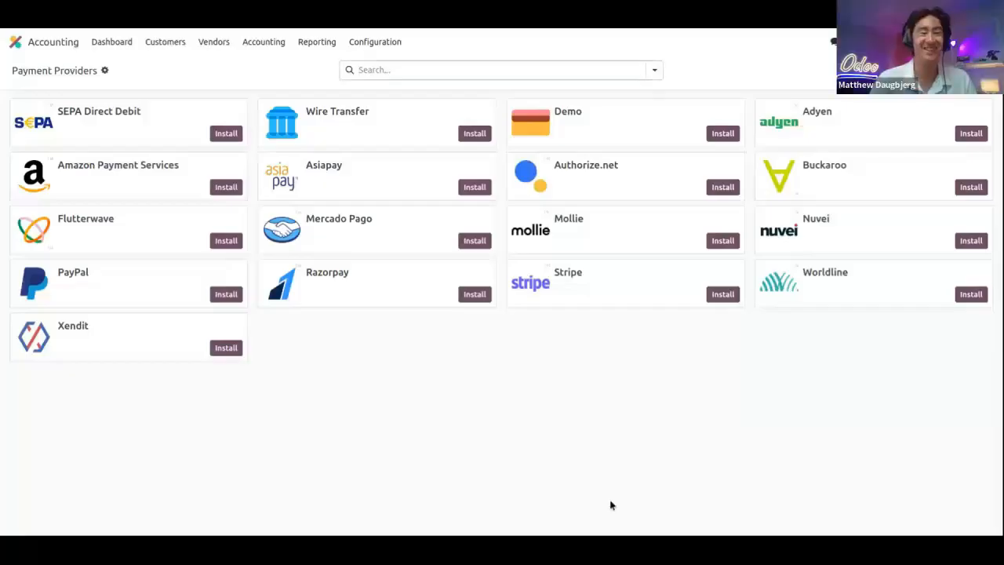
click(726, 134)
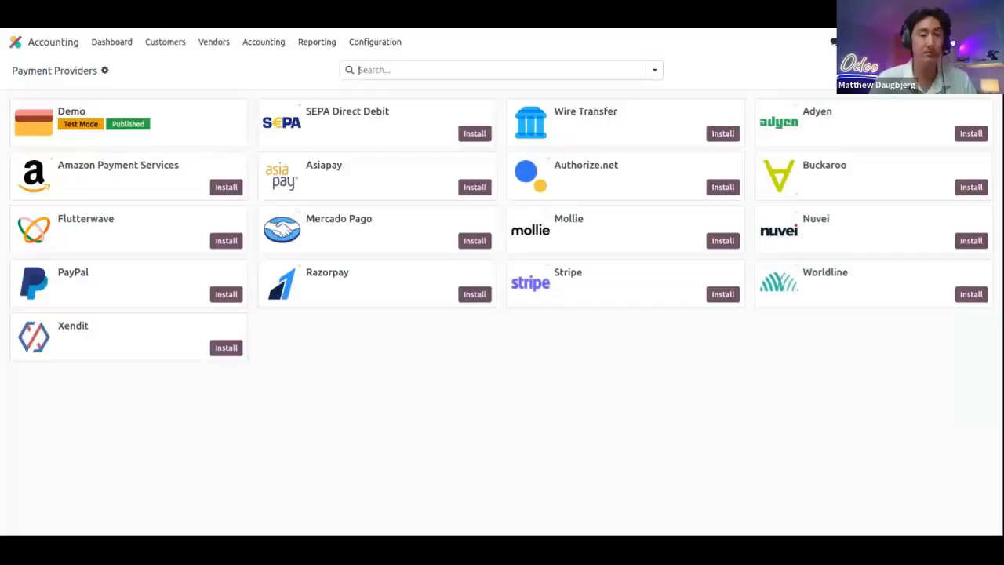
Step: Switch to the Website app and view the online shop's product catalog and attribute filters
click(35, 48)
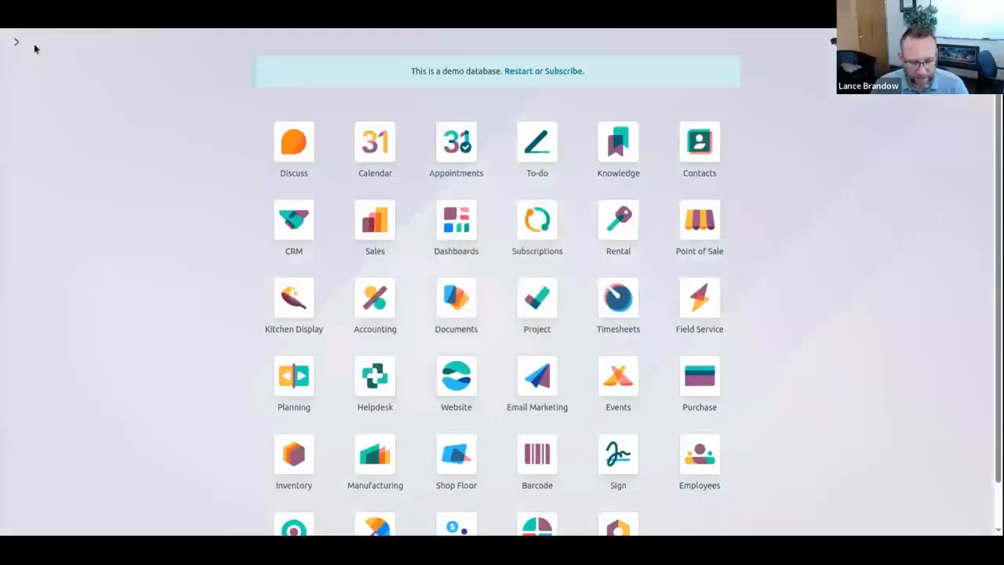
scroll(162, 209, down, 1)
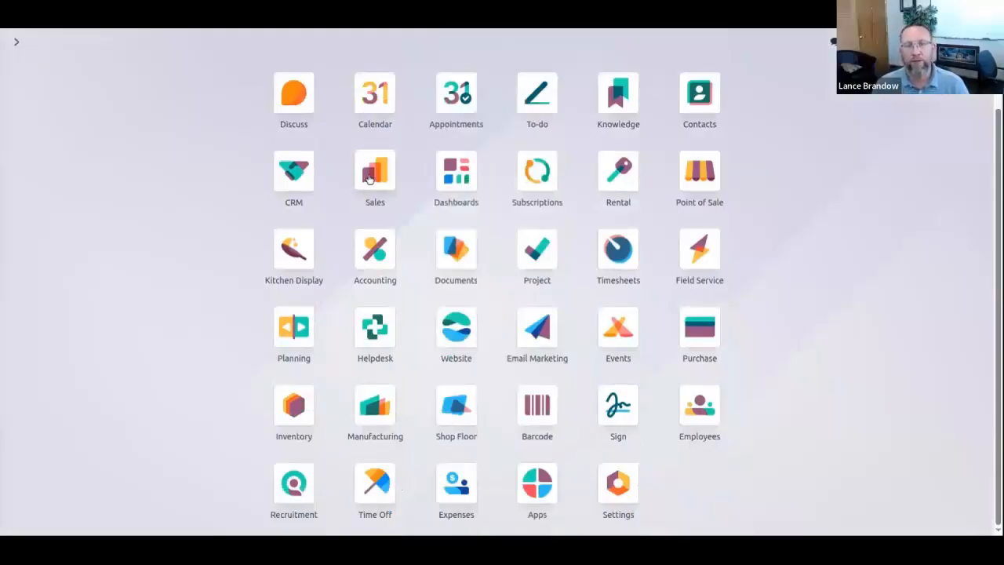
click(458, 337)
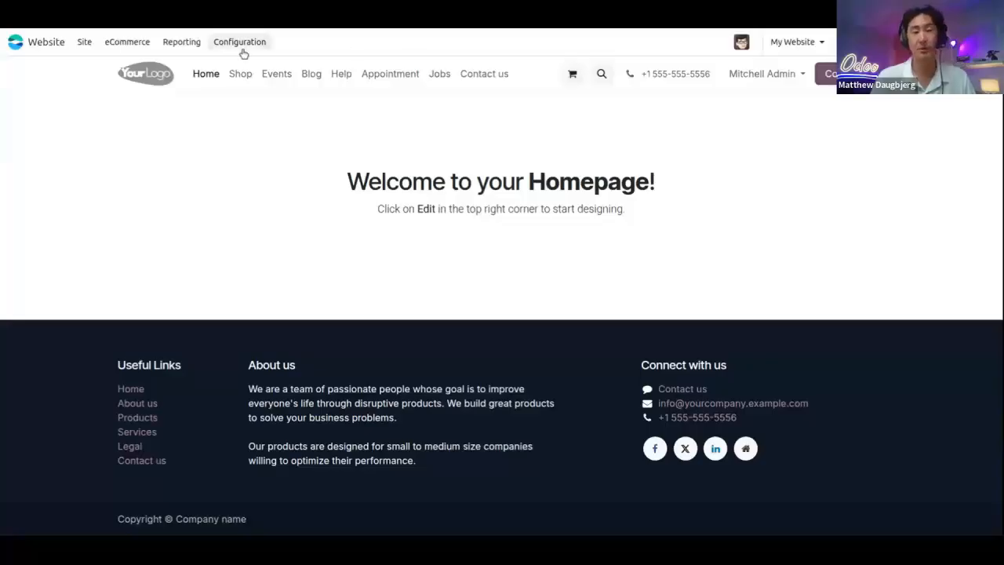
click(232, 75)
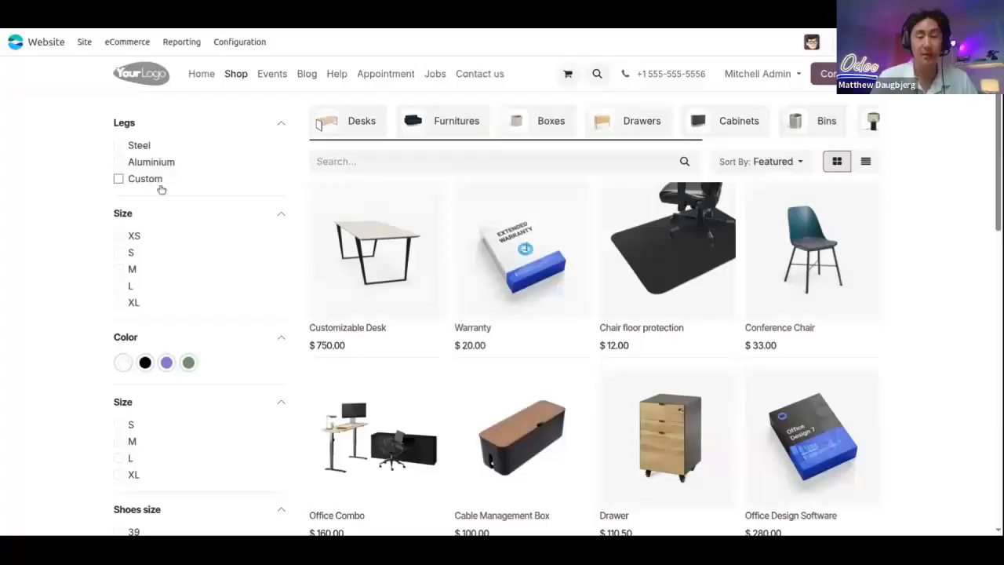
scroll(484, 301, down, 1)
scroll(484, 301, up, 1)
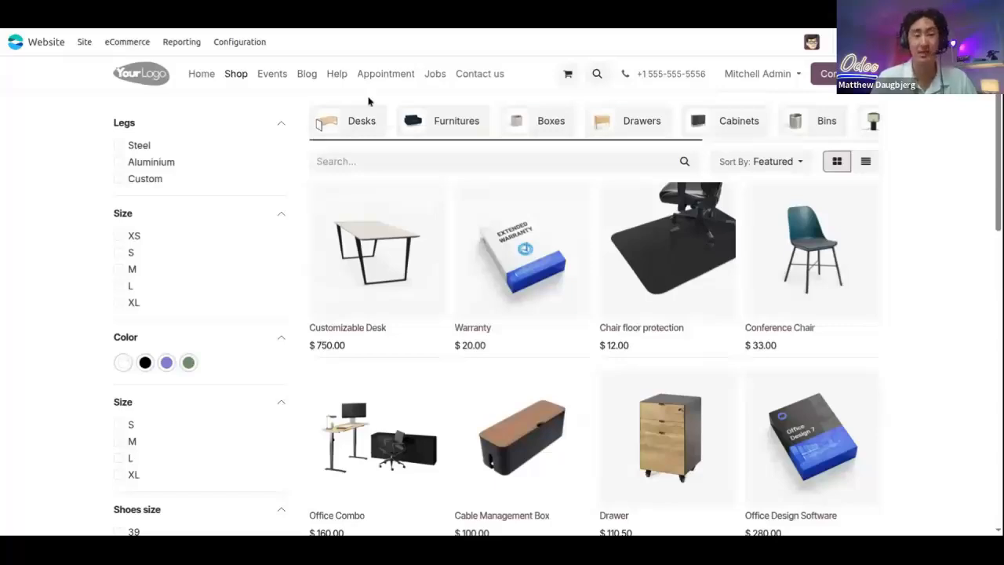
Step: Browse the shop's Furnitures category with its Couches and Sofas subcategories, and return to the full product list
click(455, 122)
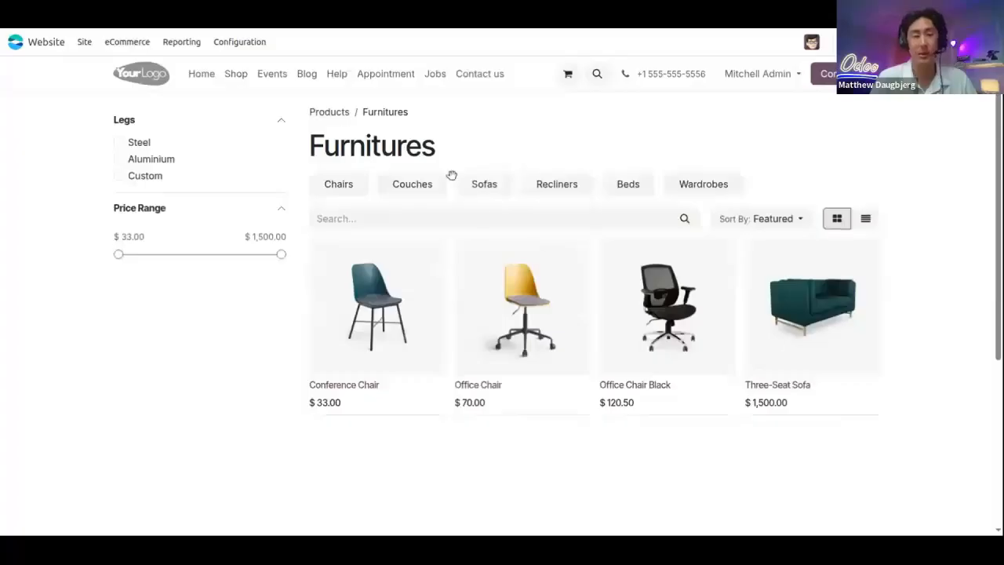
click(411, 192)
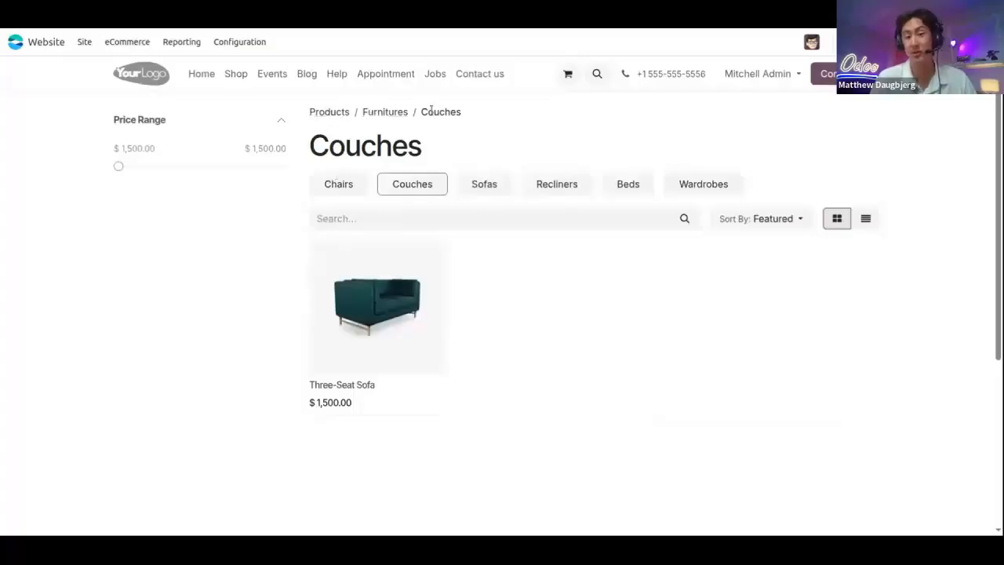
click(480, 188)
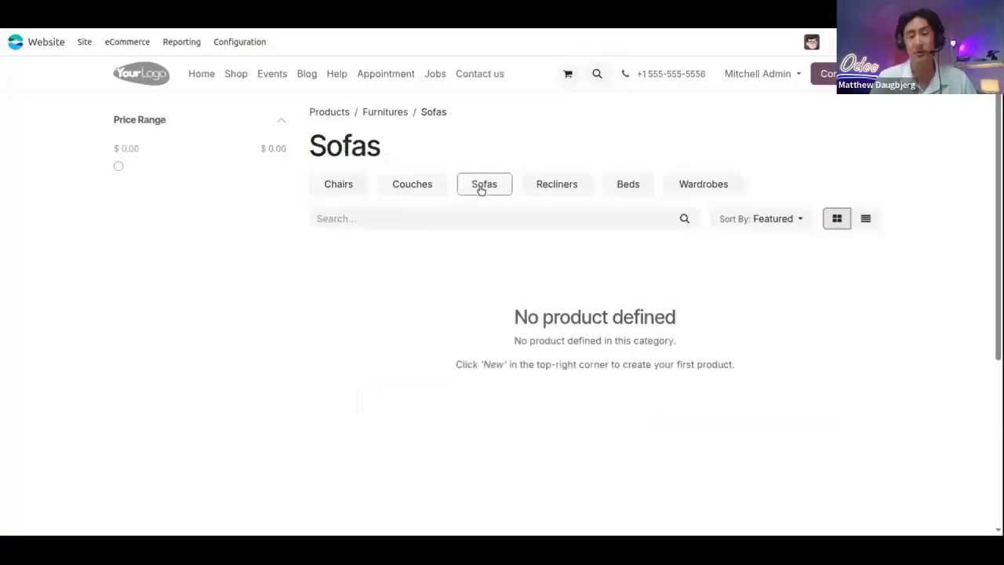
click(384, 113)
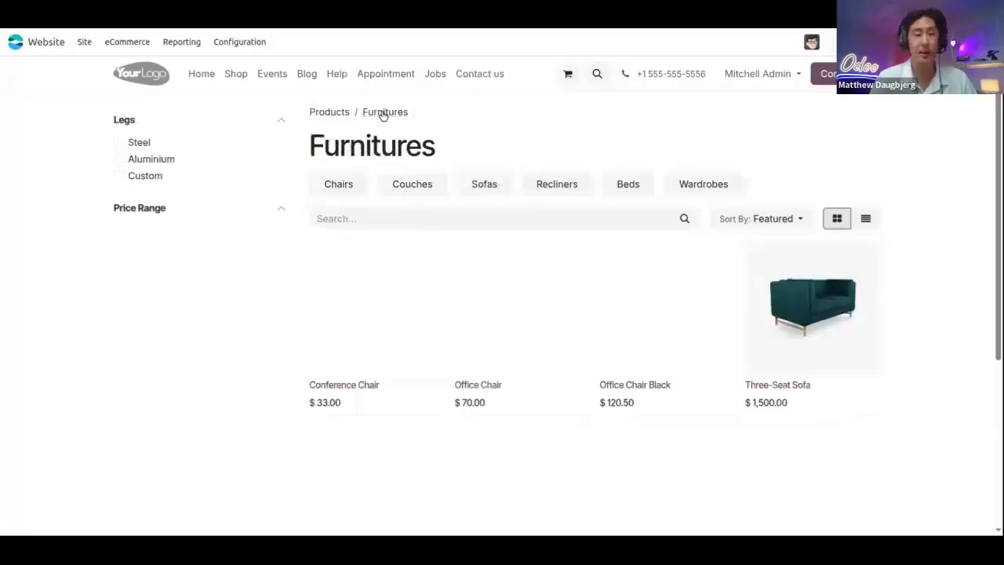
click(342, 114)
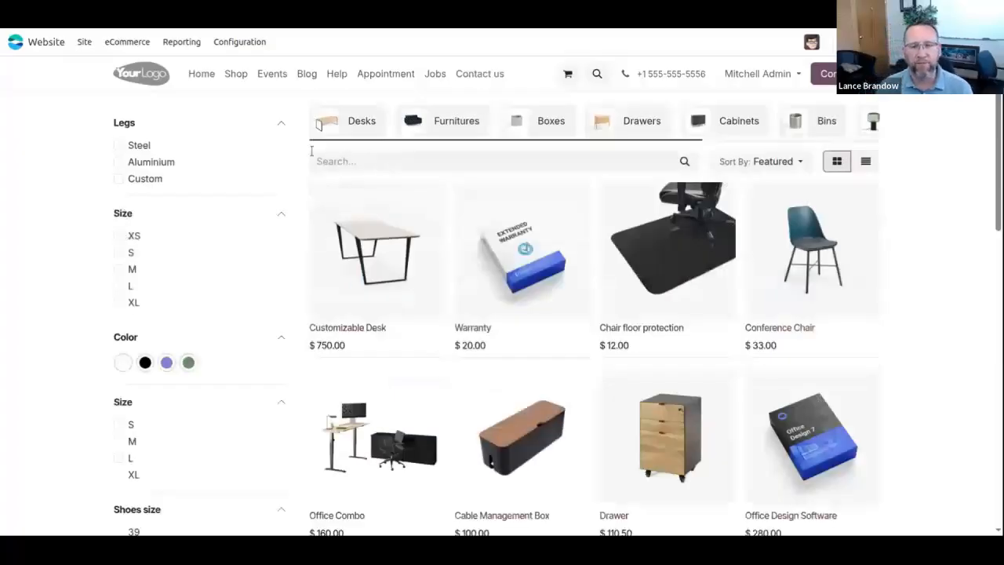
scroll(327, 208, down, 4)
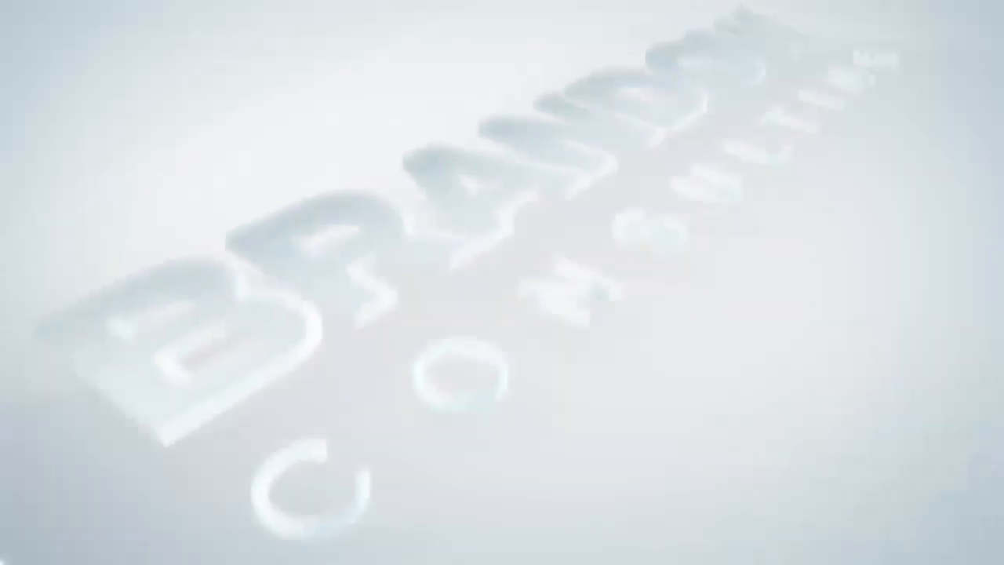